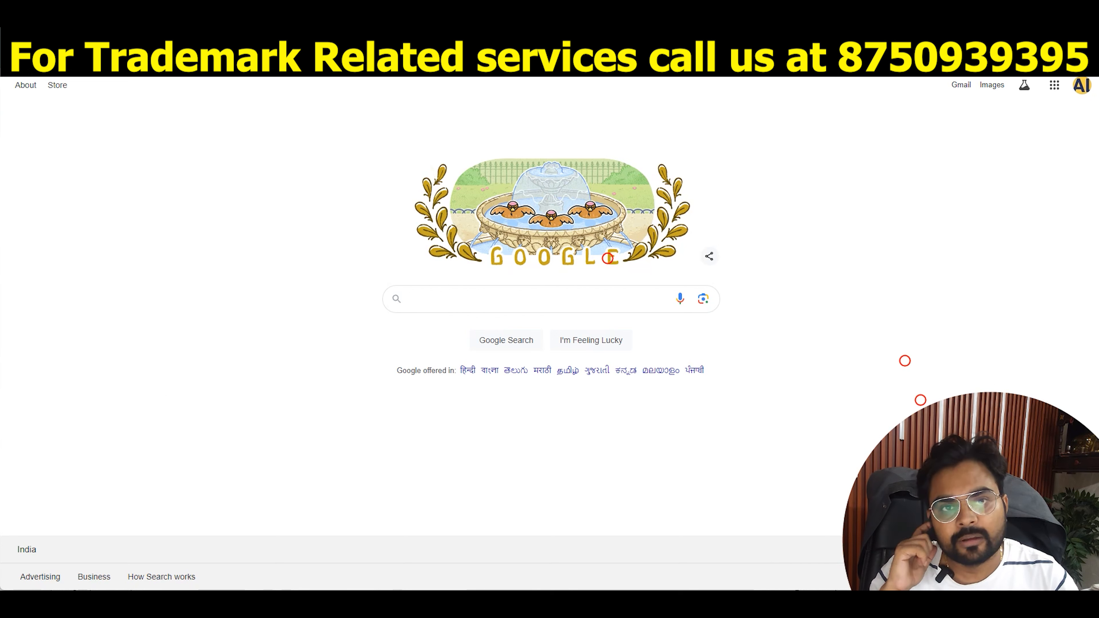
# Step: Search Google for 'ip india' and open the official Intellectual Property India website
pyautogui.click(539, 289)
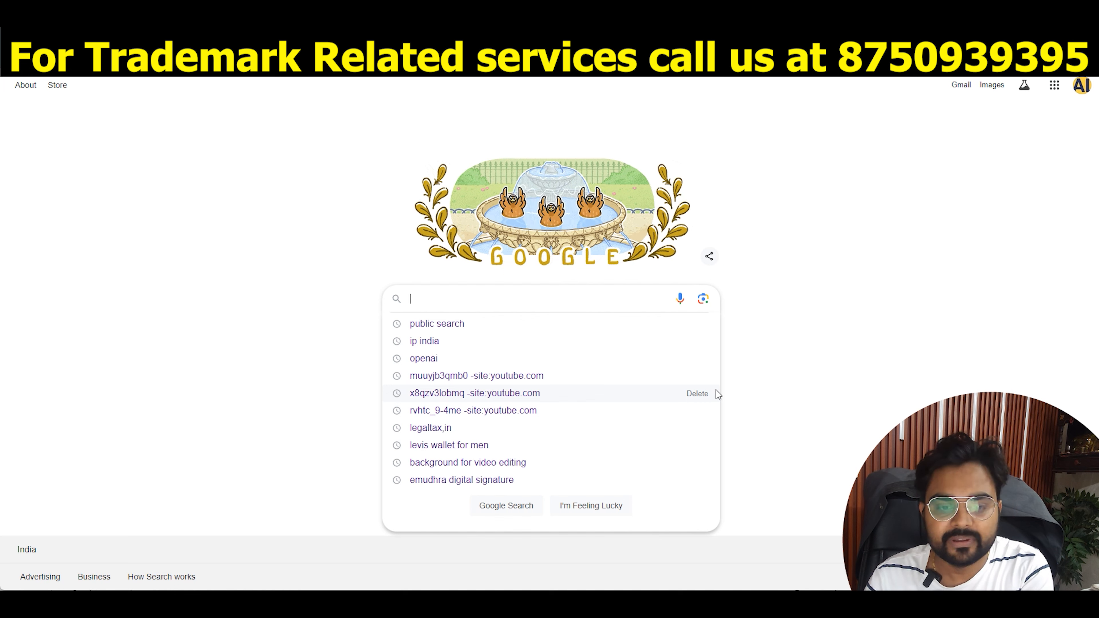
pyautogui.write('ip india')
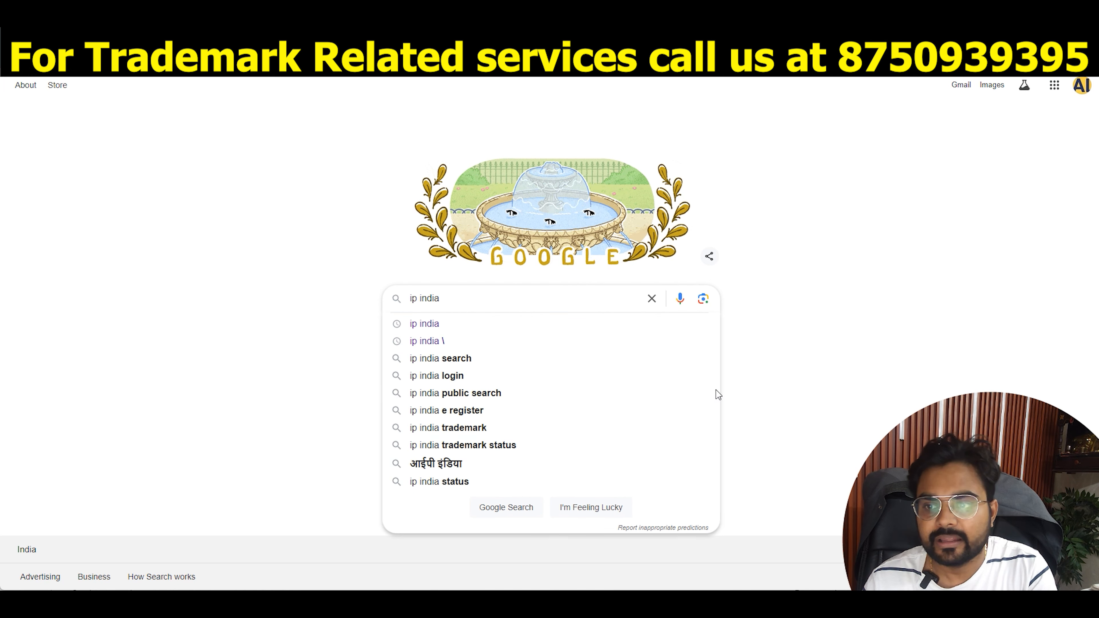
pyautogui.press('Return')
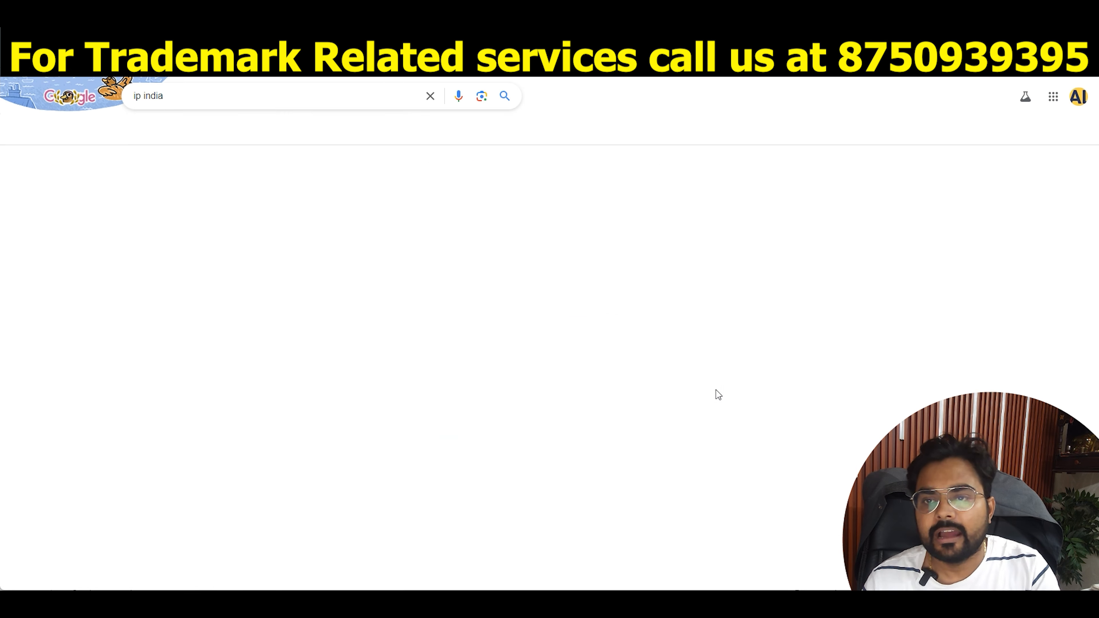
pyautogui.scroll(-5, 206, 398)
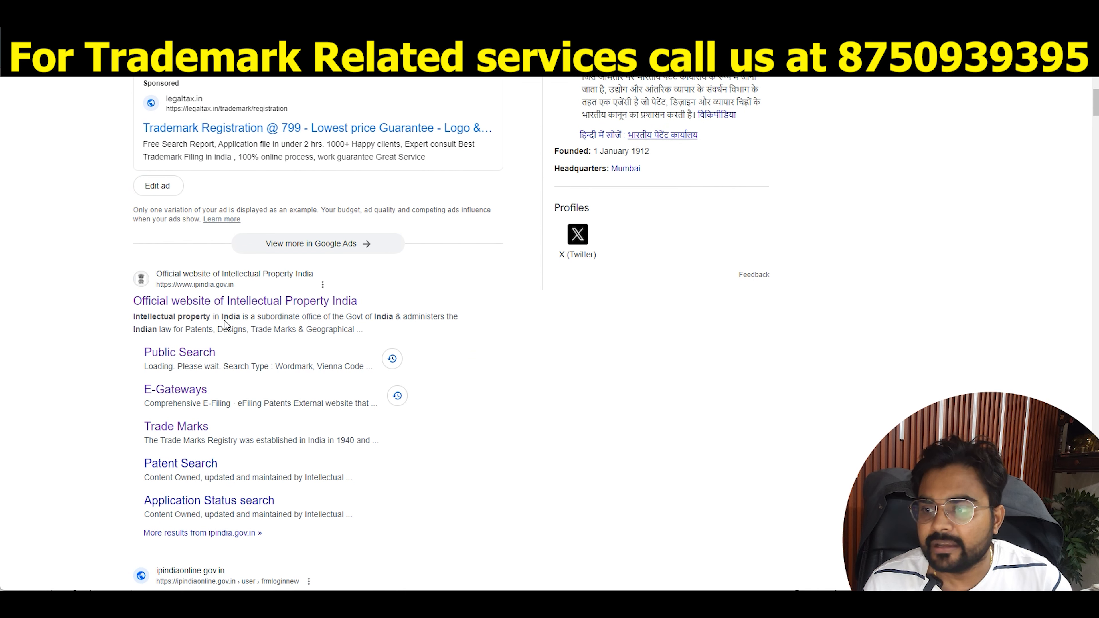
pyautogui.scroll(-1, 225, 312)
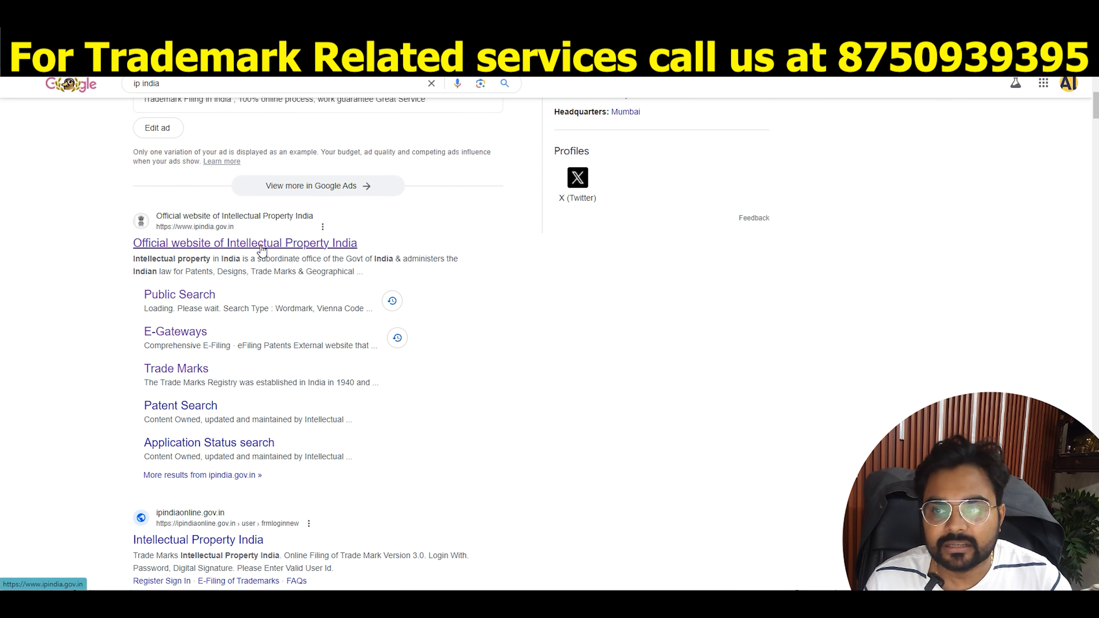
pyautogui.click(259, 245)
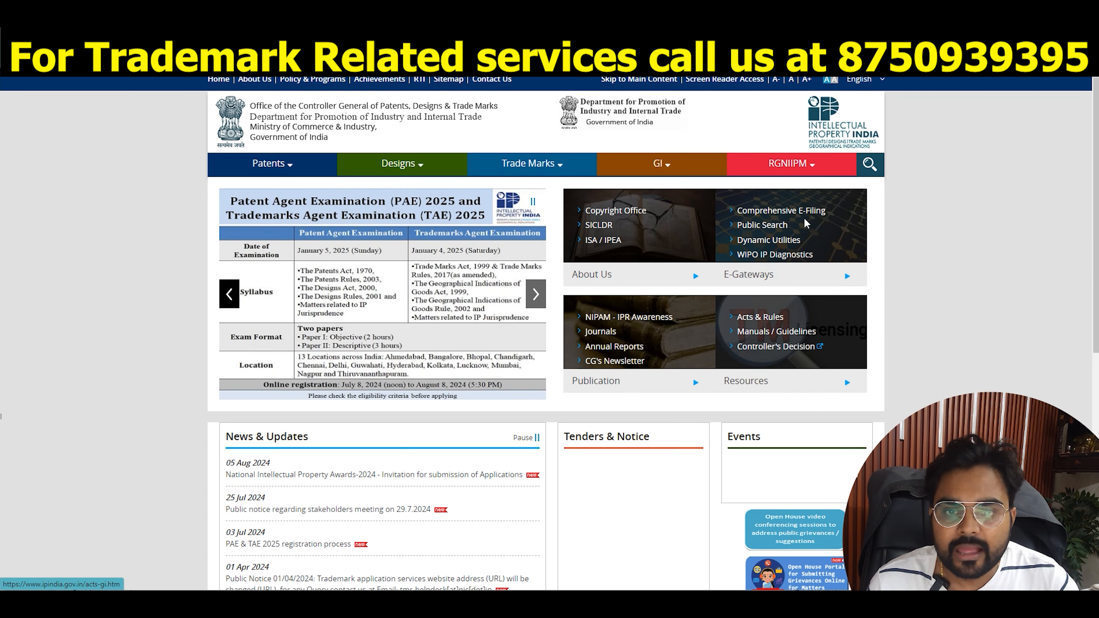
# Step: Go through Comprehensive E-Filing to the external eFiling Trade Mark site
pyautogui.click(804, 212)
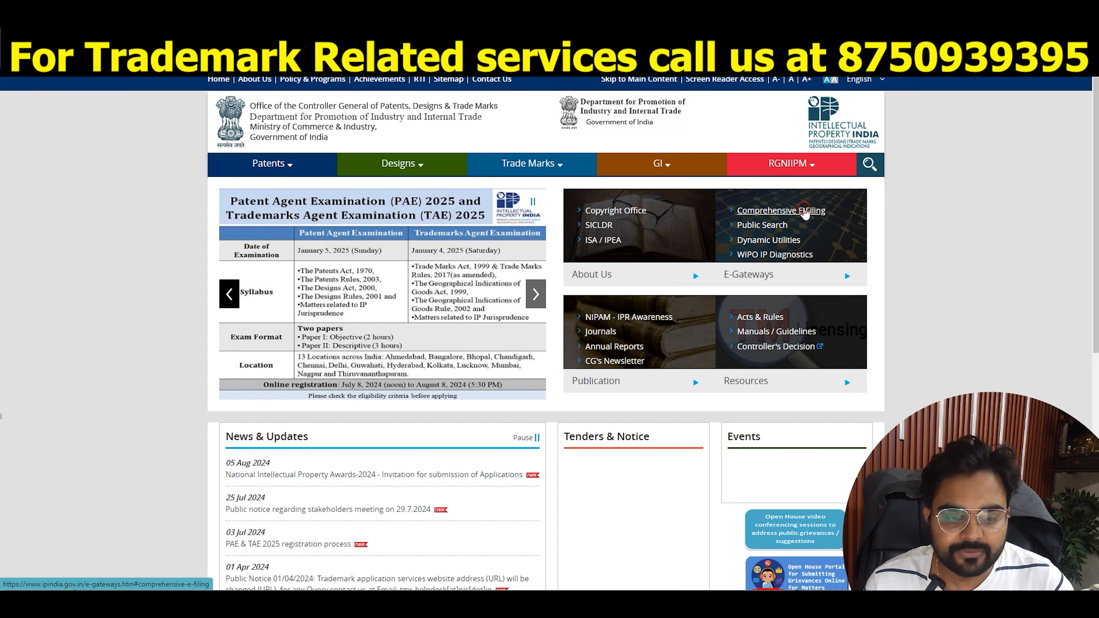
pyautogui.scroll(-1, 302, 386)
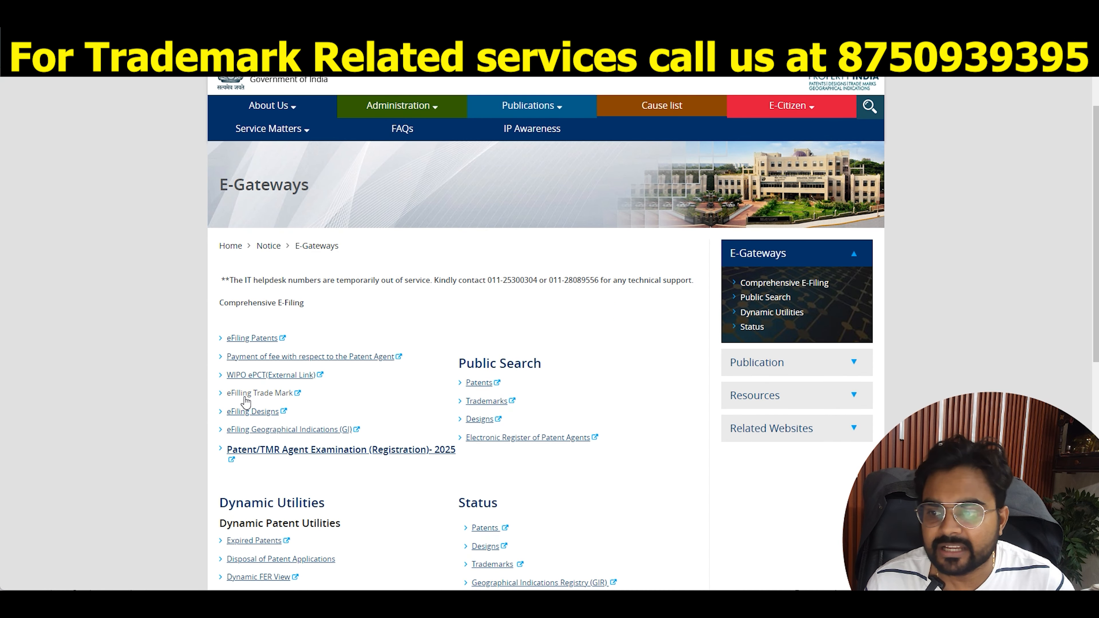
pyautogui.click(259, 393)
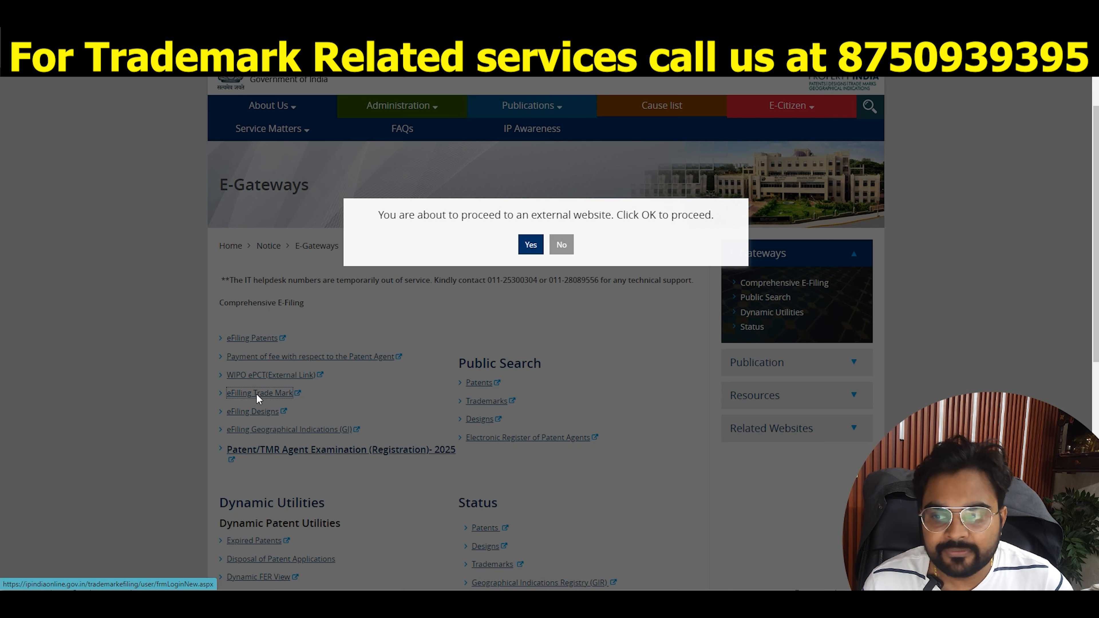
pyautogui.click(530, 245)
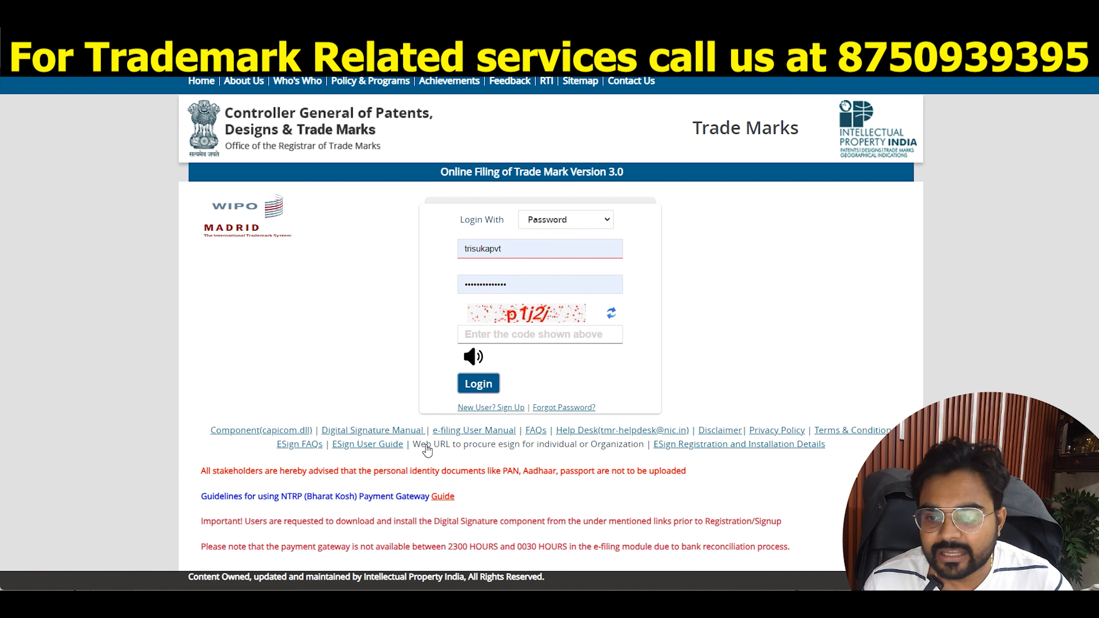
# Step: Start New User sign-up, review the registration steps, and proceed to the registration form
pyautogui.click(479, 410)
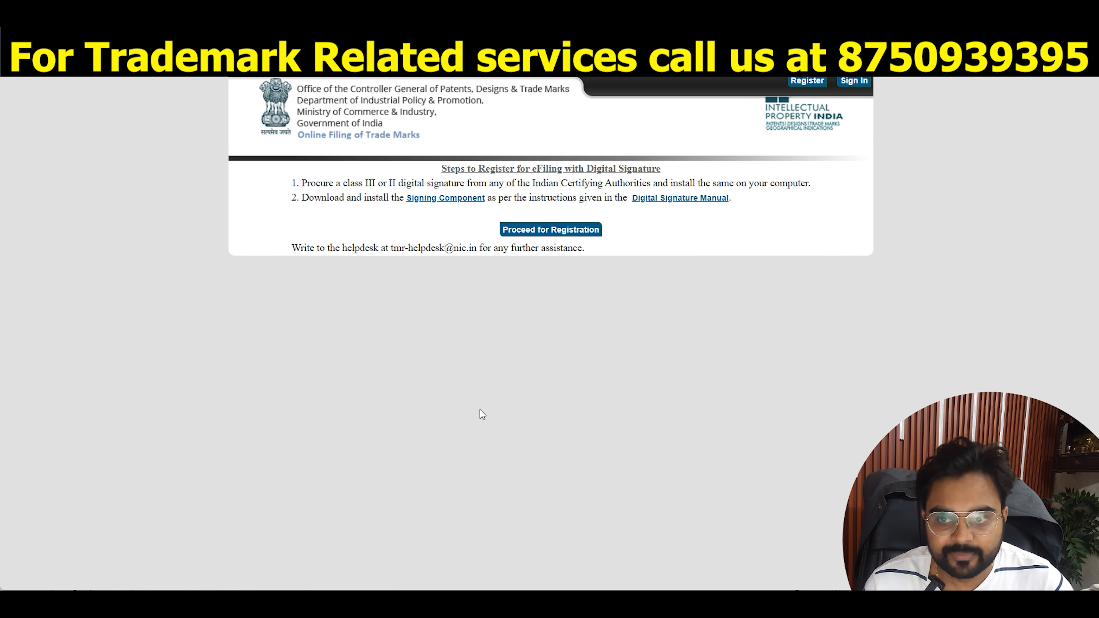
pyautogui.moveTo(440, 171); pyautogui.dragTo(661, 169)
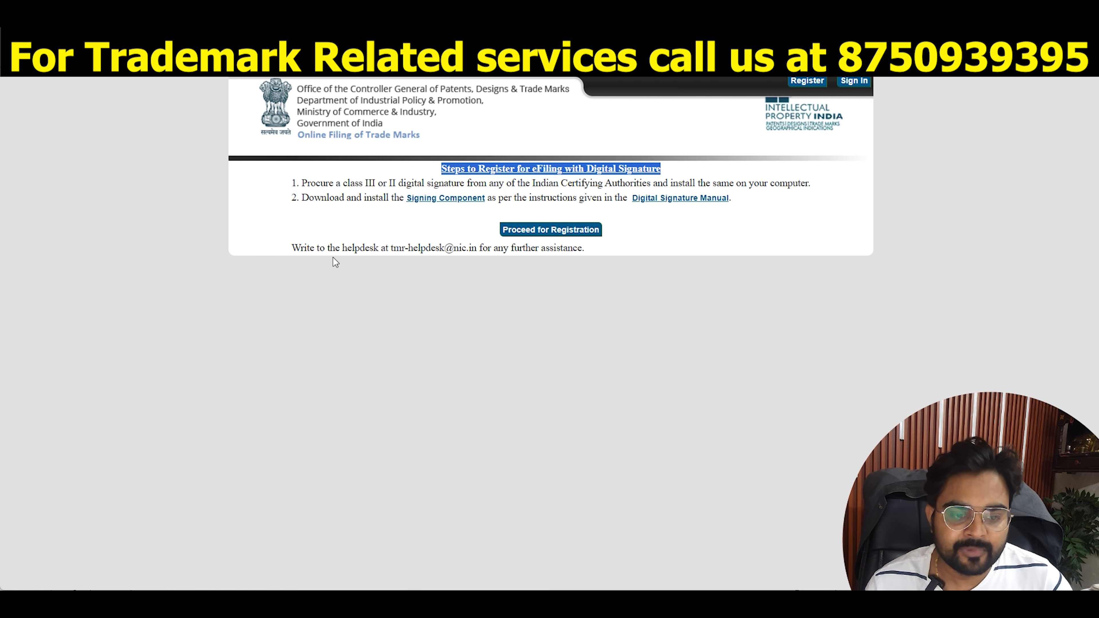
pyautogui.moveTo(389, 248); pyautogui.dragTo(466, 253)
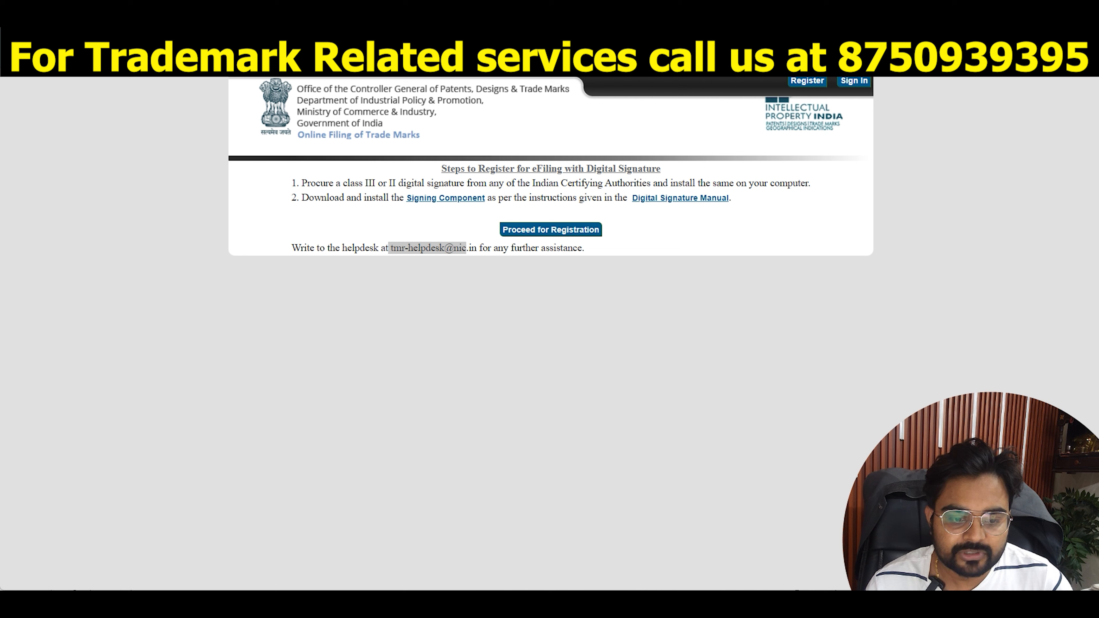
pyautogui.click(547, 229)
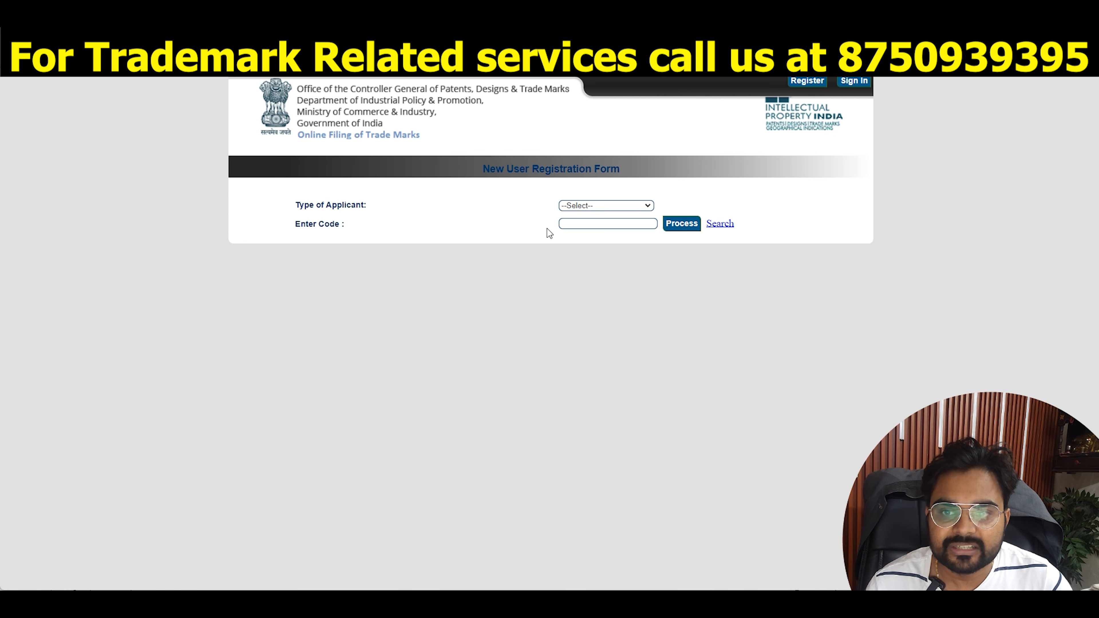
# Step: Choose Proprietor as the applicant type and attempt a proprietor code entry, dismissing the warning
pyautogui.click(576, 208)
pyautogui.click(578, 228)
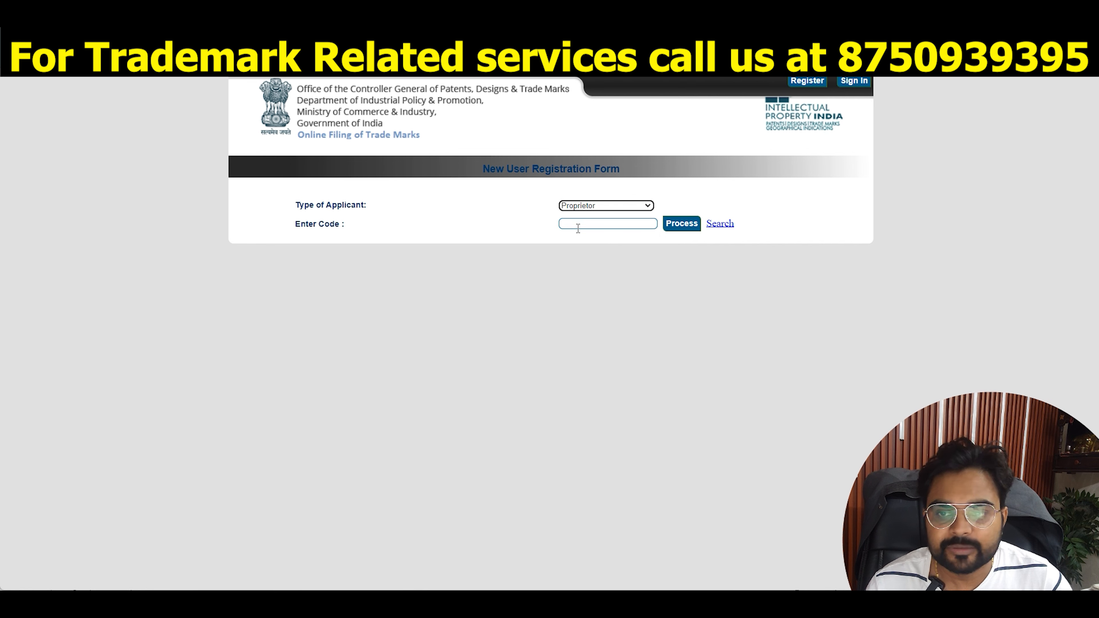
pyautogui.click(577, 226)
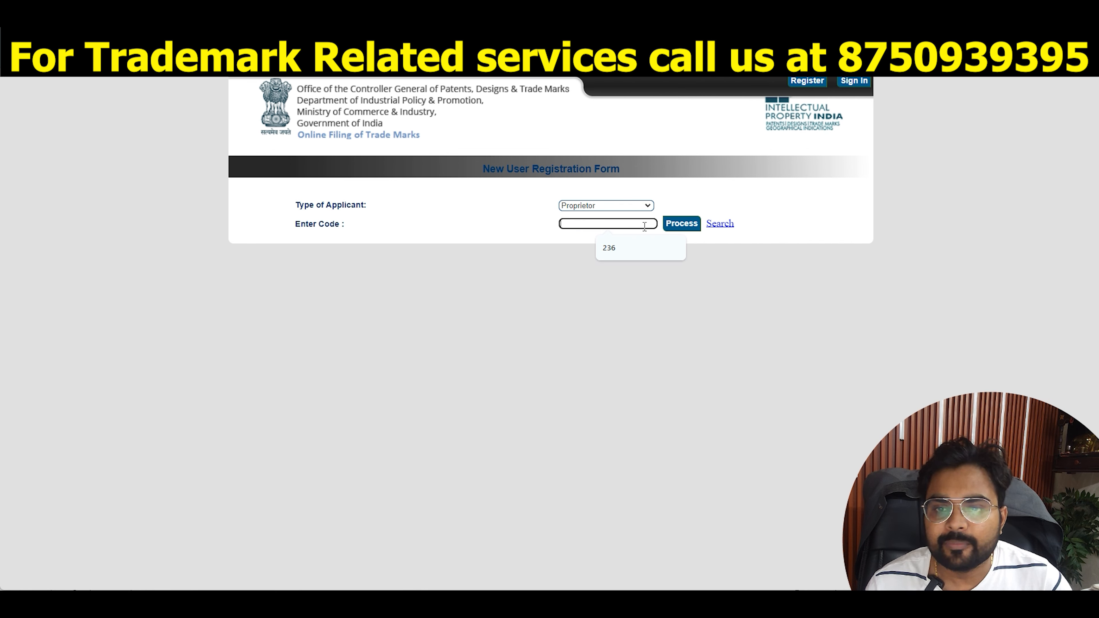
pyautogui.click(721, 225)
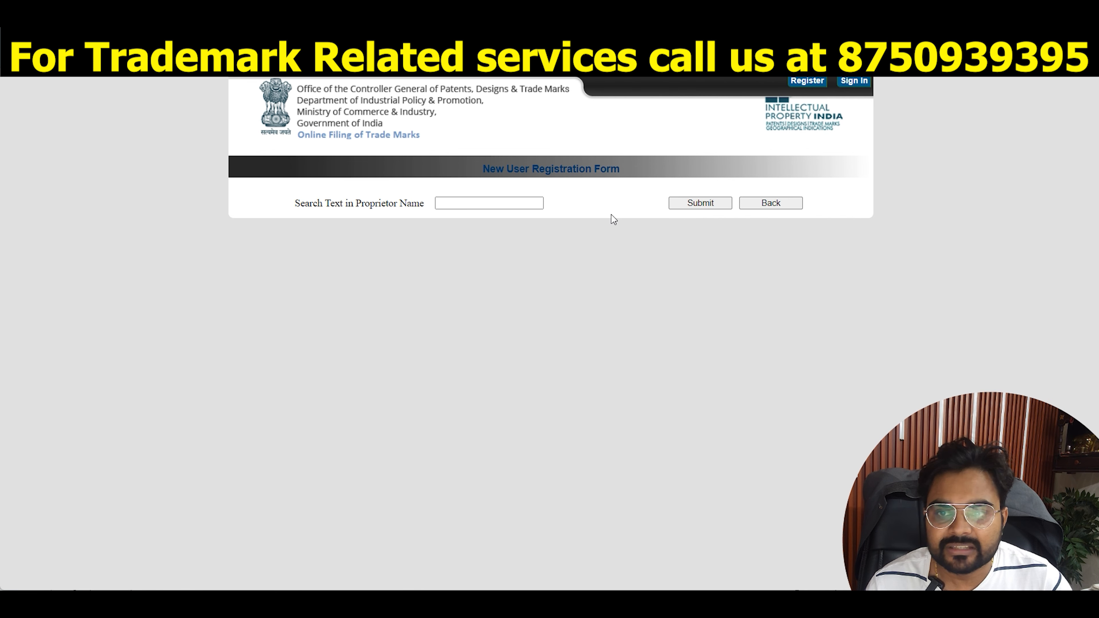
pyautogui.click(766, 206)
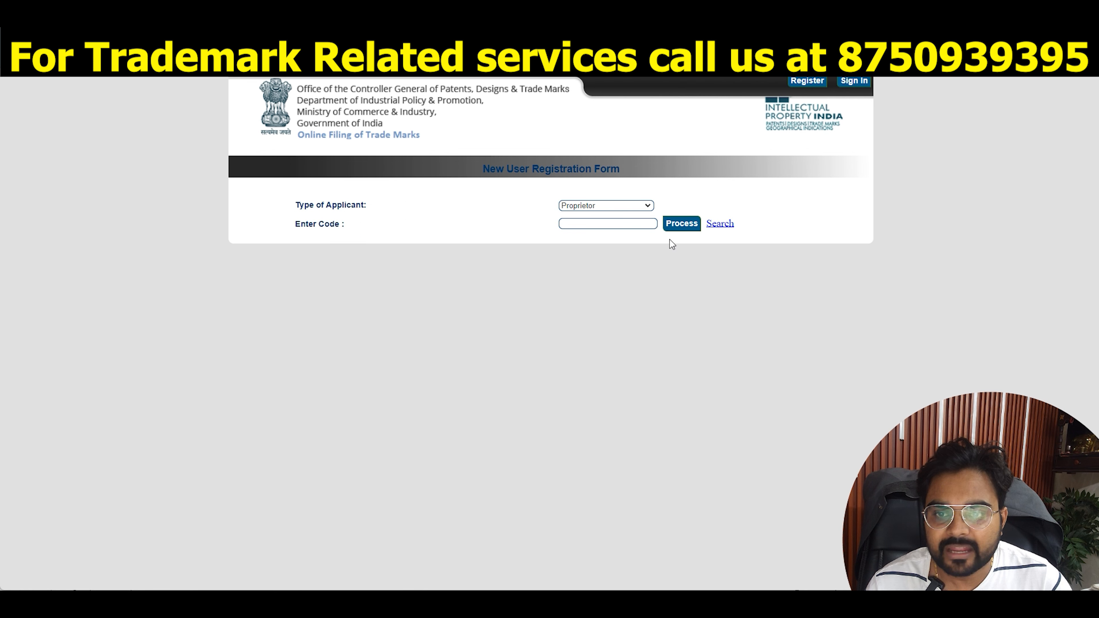
pyautogui.click(609, 224)
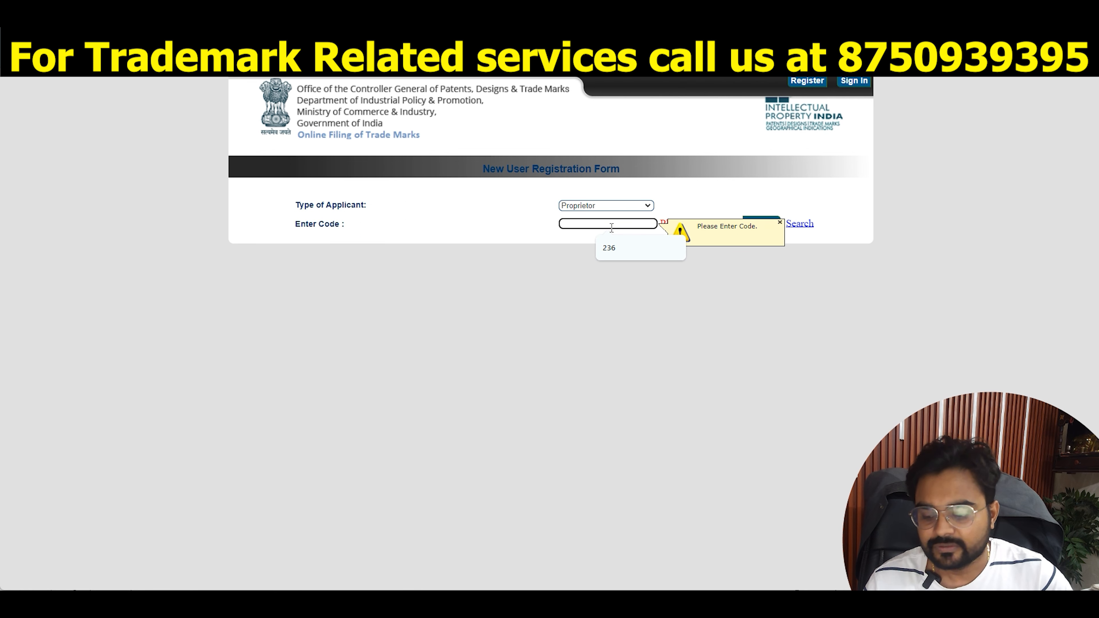
pyautogui.write('subhasd')
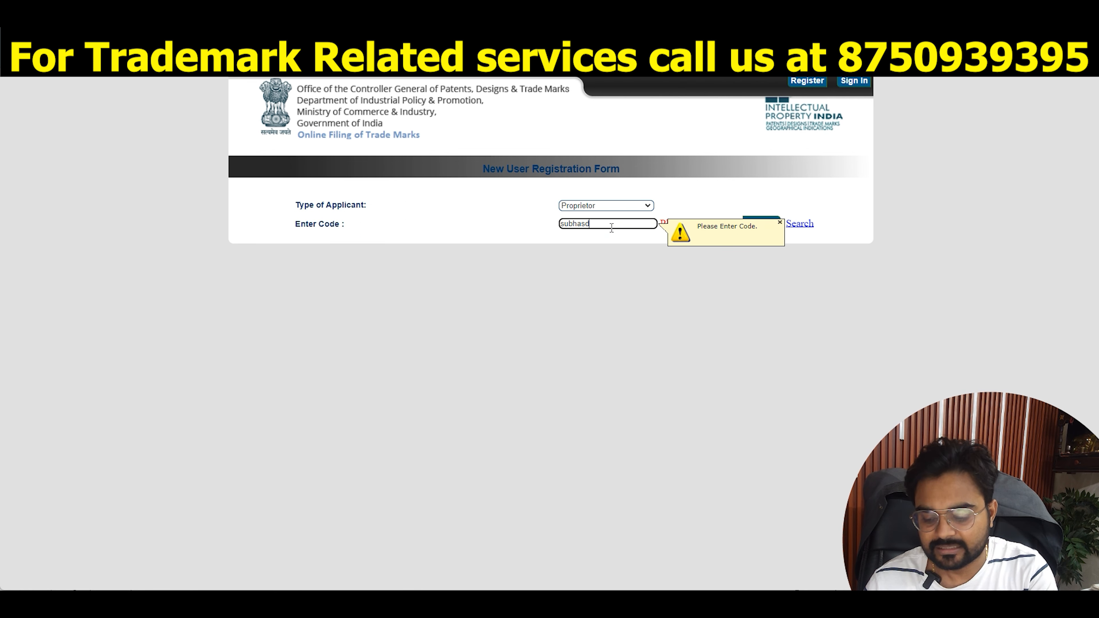
pyautogui.write(' c')
pyautogui.click(649, 297)
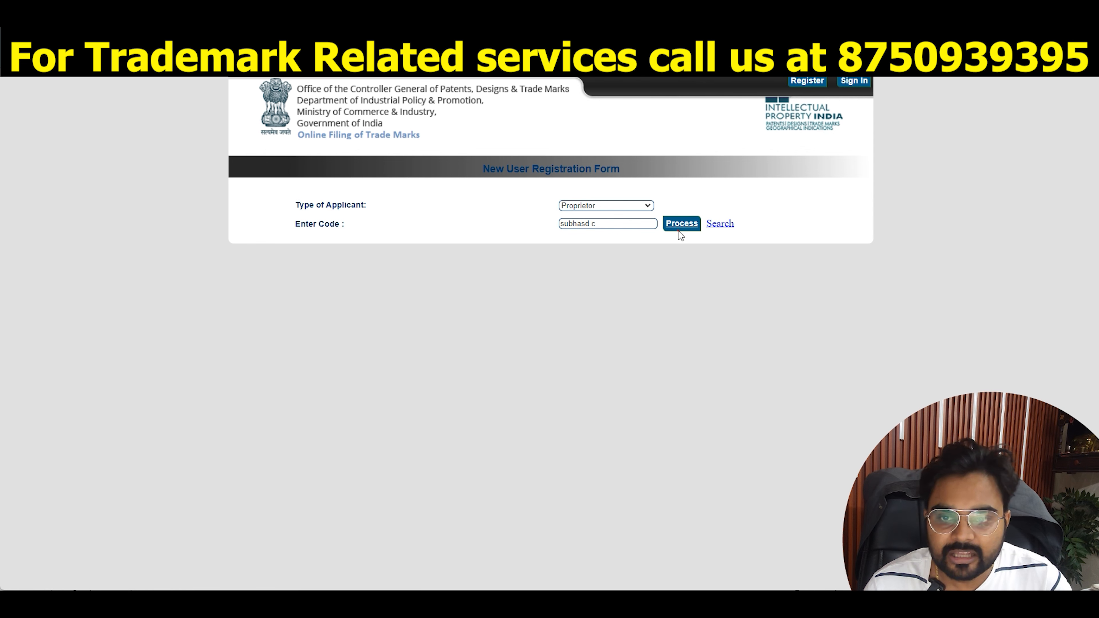
# Step: Search proprietors by the applicant's name, then choose Add New for a fresh proprietor
pyautogui.click(719, 224)
pyautogui.click(446, 202)
pyautogui.write('subhash')
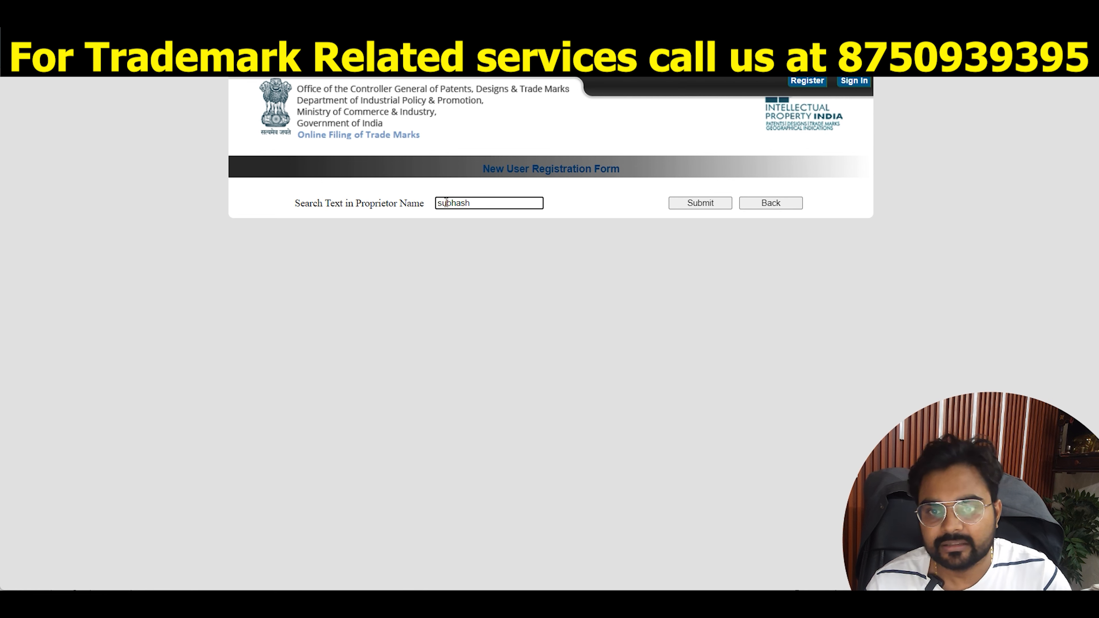
pyautogui.click(704, 203)
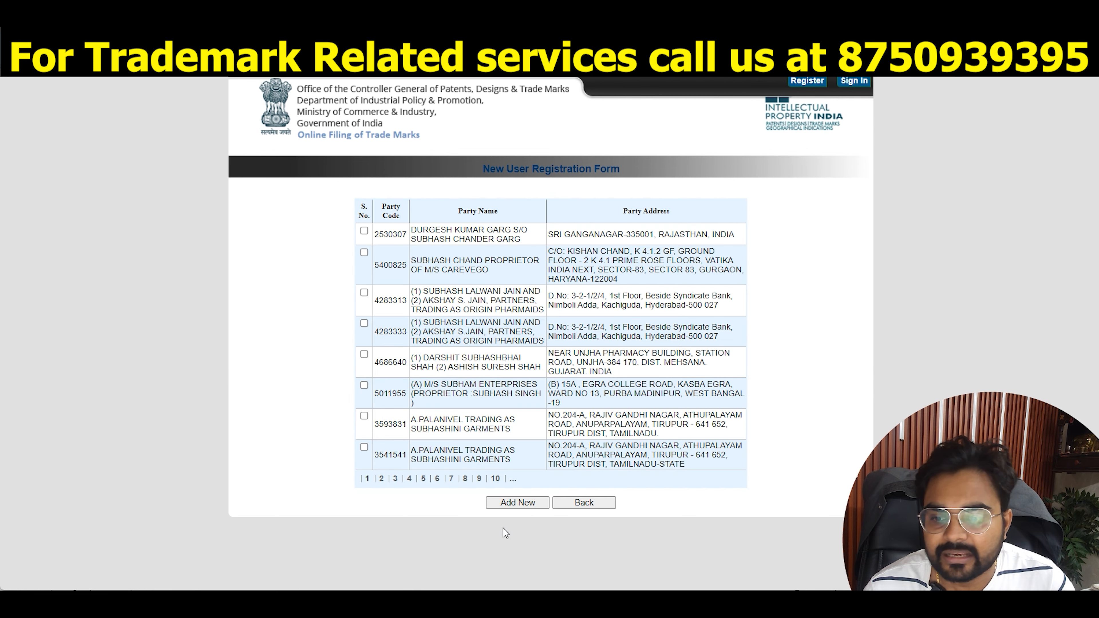
pyautogui.click(533, 503)
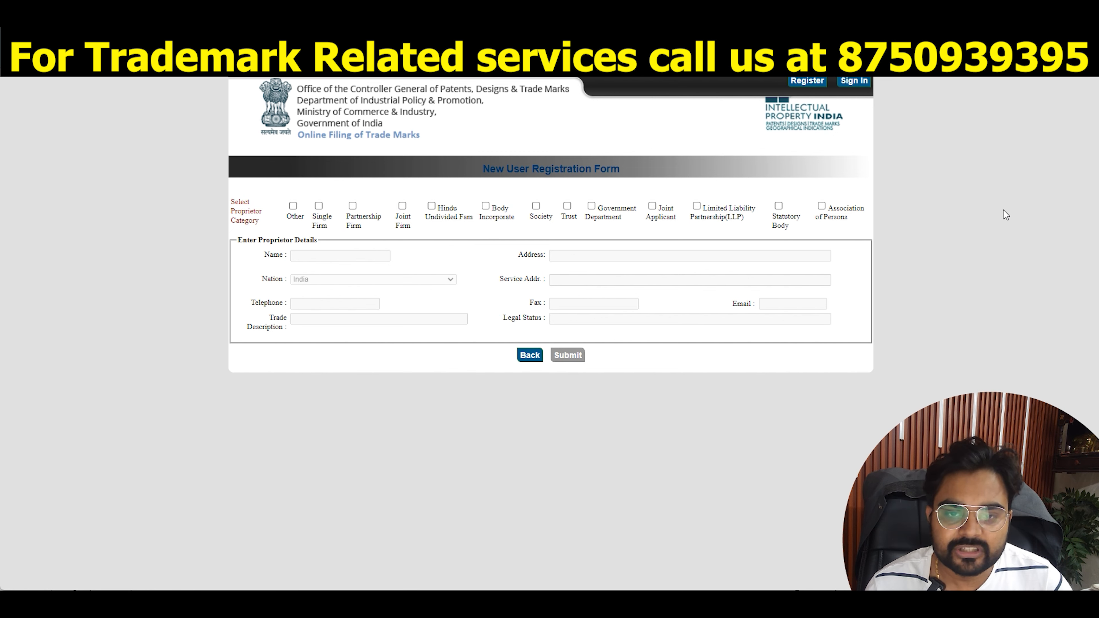
# Step: Submit a Single Firm proprietor with autofilled details and a corrected service address
pyautogui.click(320, 255)
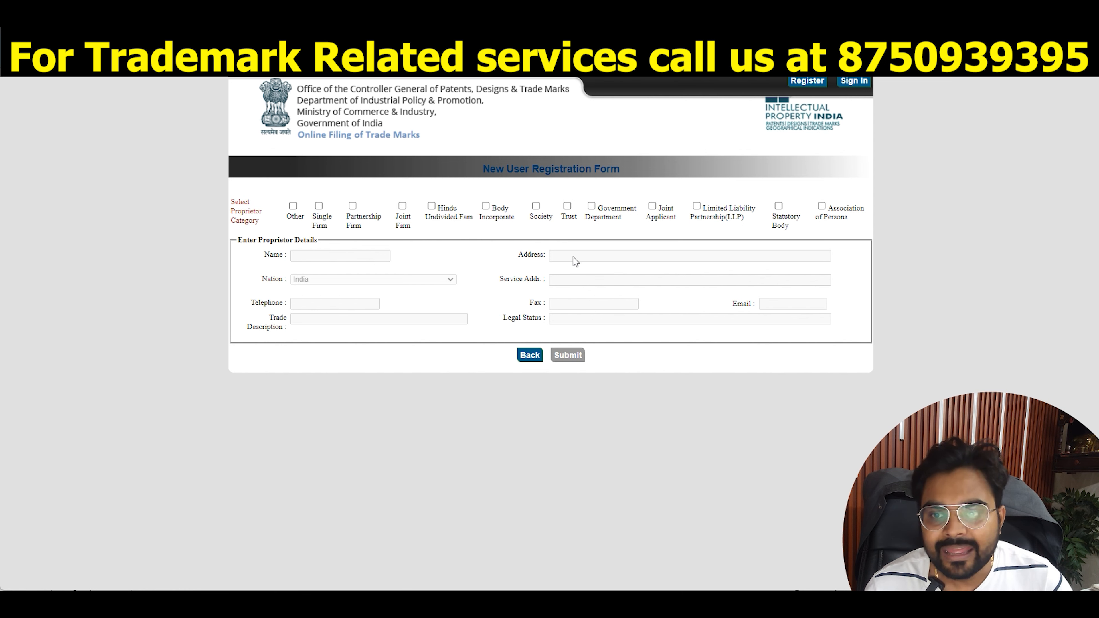
pyautogui.click(318, 207)
pyautogui.click(320, 255)
pyautogui.click(376, 284)
pyautogui.click(575, 280)
pyautogui.doubleClick(572, 284)
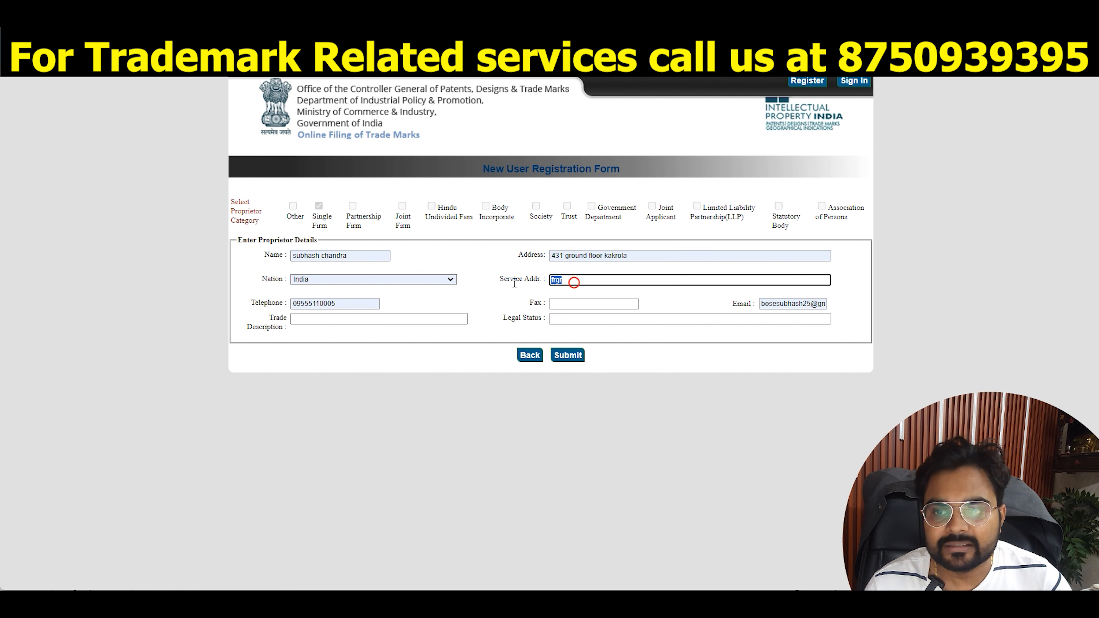
pyautogui.press('BackSpace')
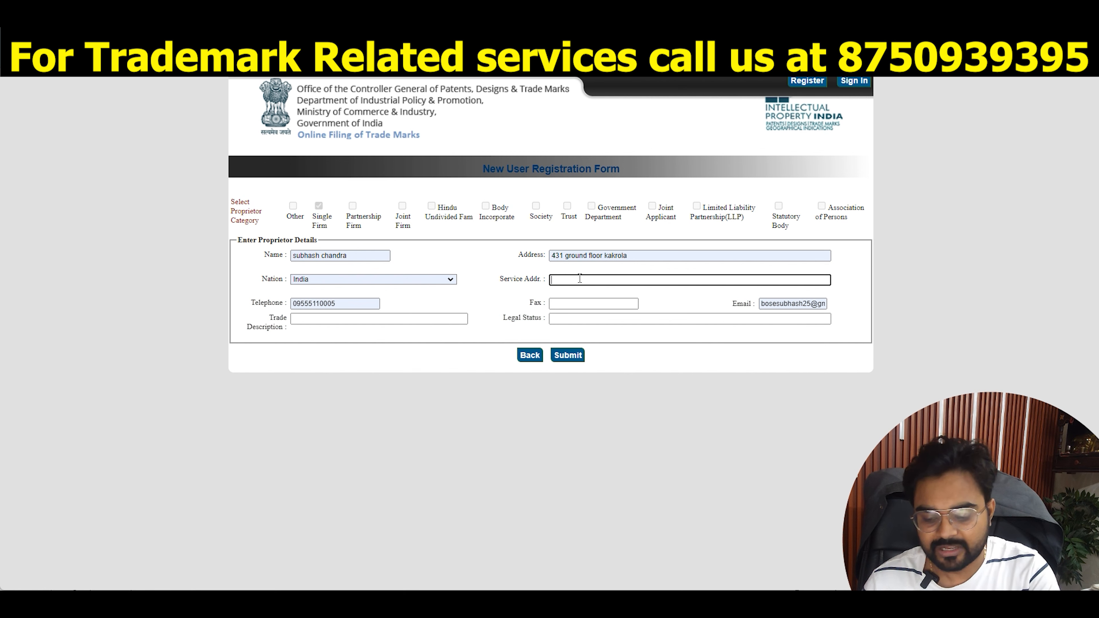
pyautogui.write('S')
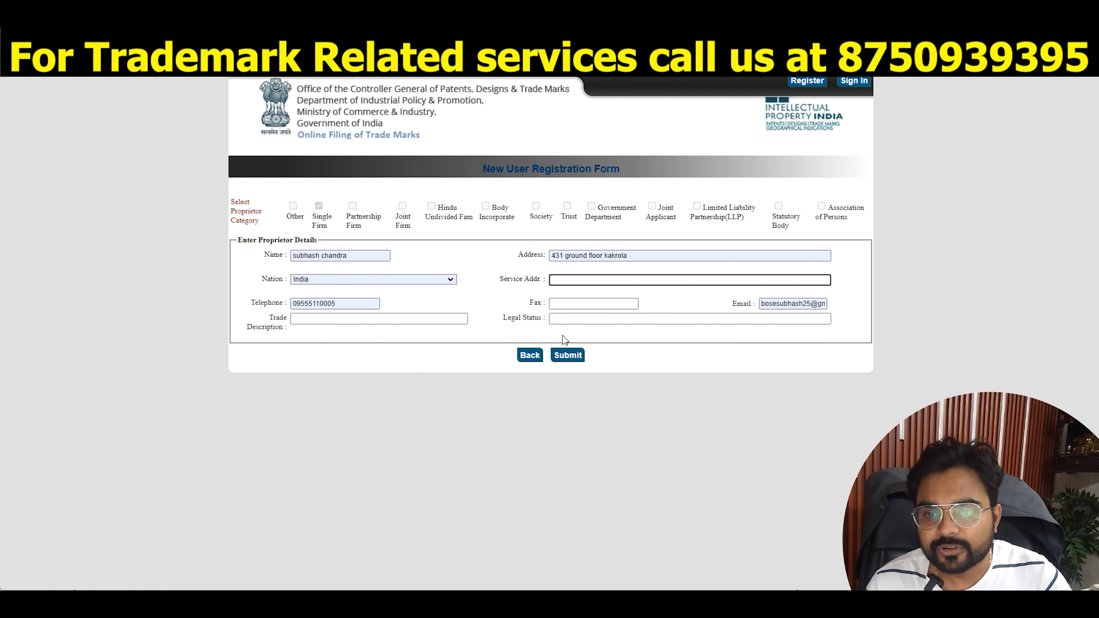
pyautogui.click(561, 356)
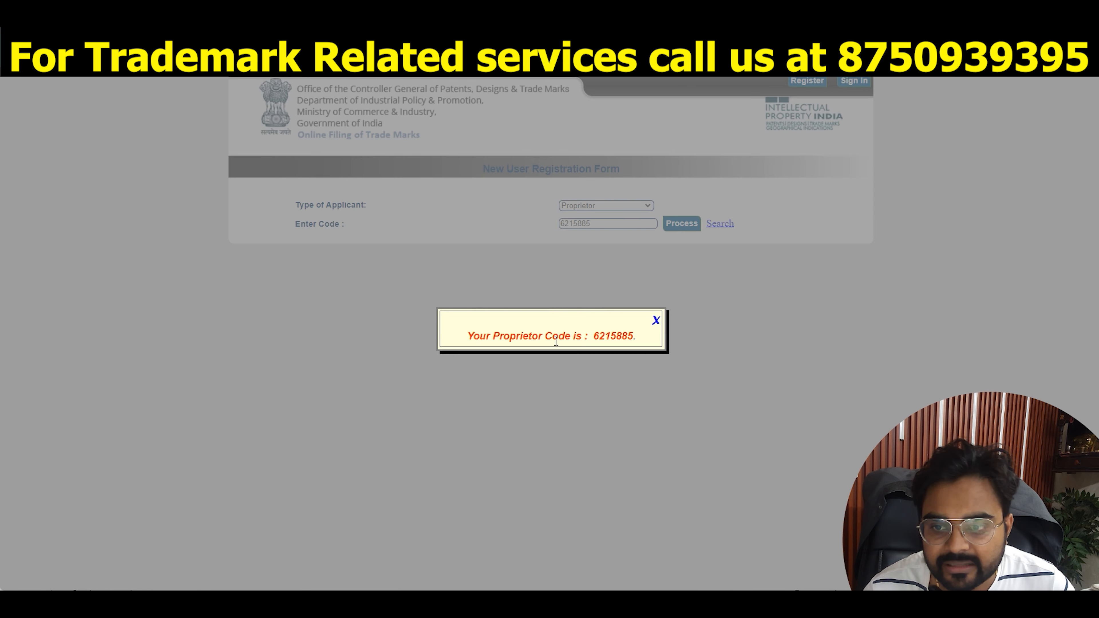
pyautogui.click(656, 322)
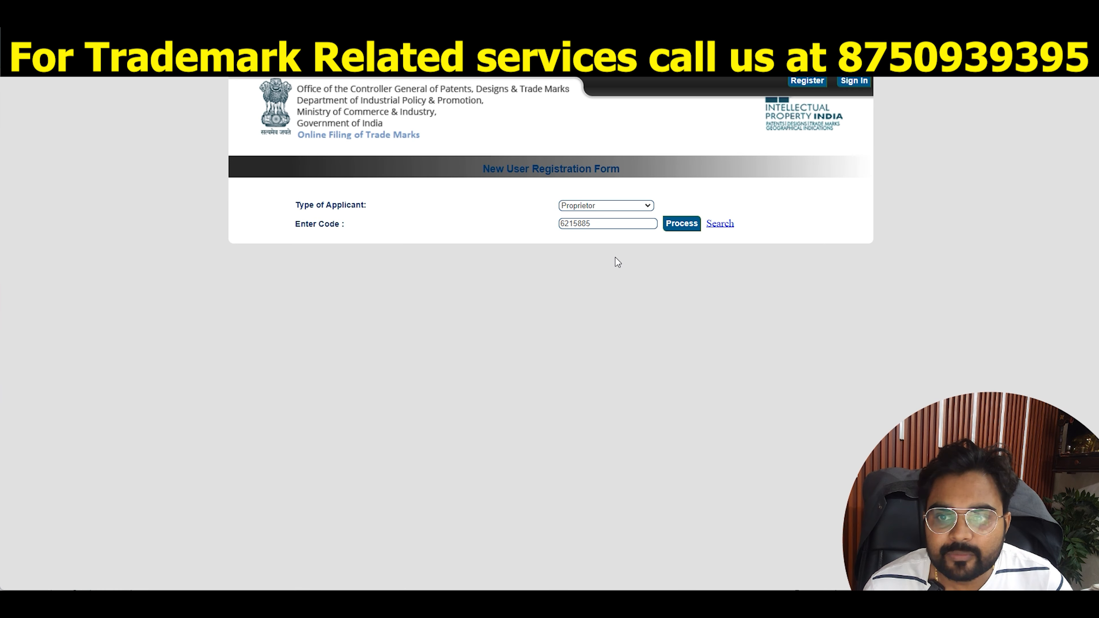
# Step: Load the signup form for the new proprietor code with Digital Signature mode, then return to login
pyautogui.click(682, 223)
pyautogui.scroll(-1, 589, 411)
pyautogui.click(562, 324)
pyautogui.scroll(-2, 486, 388)
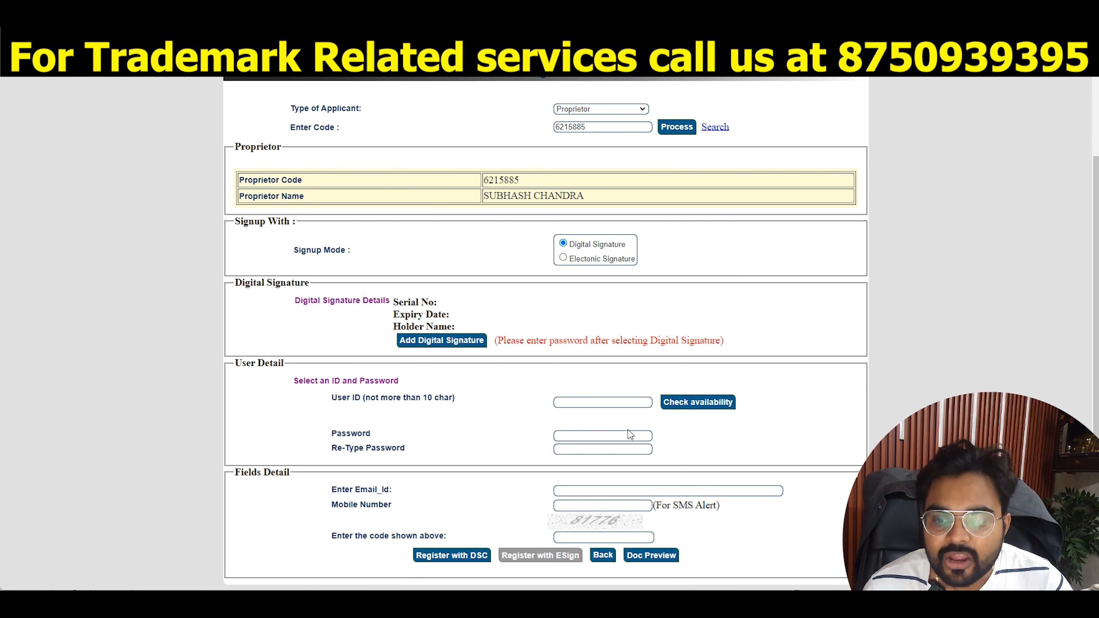
pyautogui.click(603, 555)
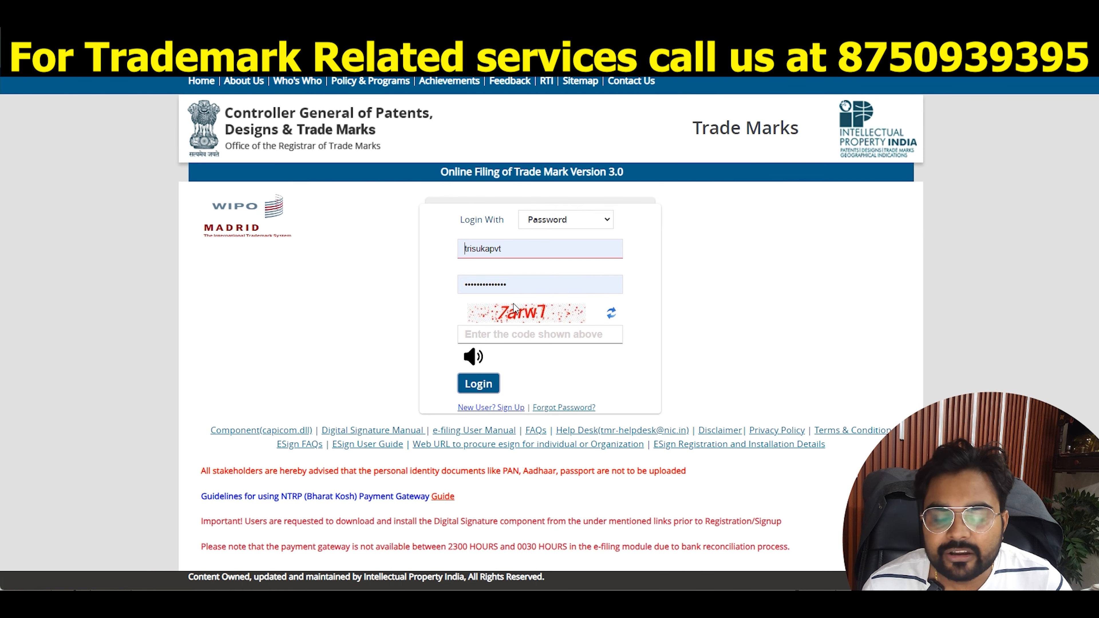
# Step: Enter the captcha, log in, and dismiss the saved-passwords warning
pyautogui.click(497, 336)
pyautogui.write('7A')
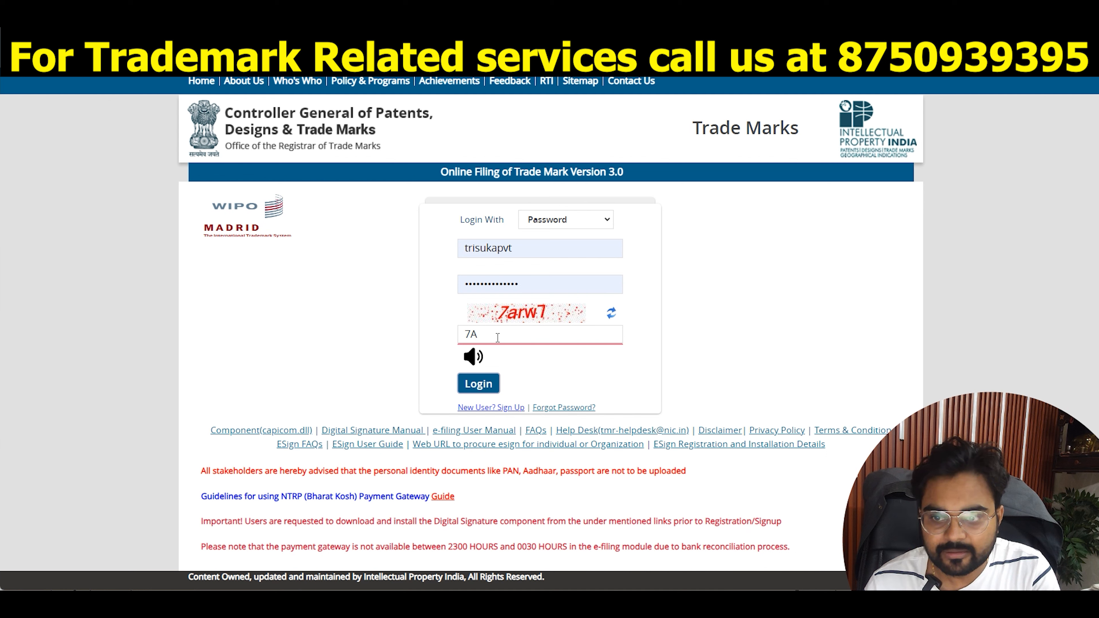
pyautogui.write('arw7')
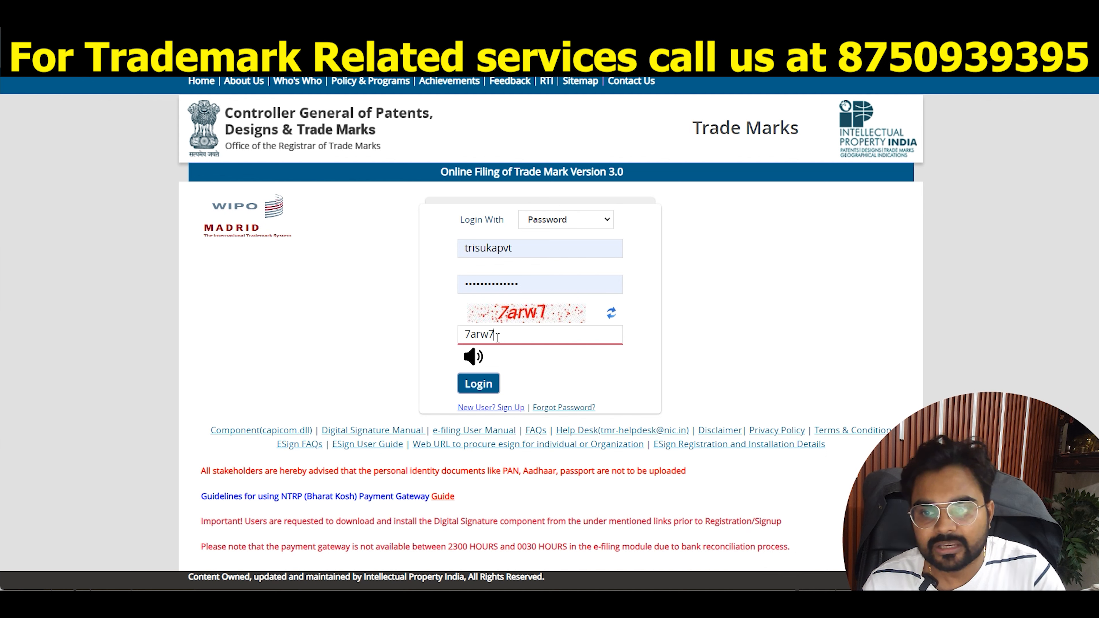
pyautogui.click(492, 376)
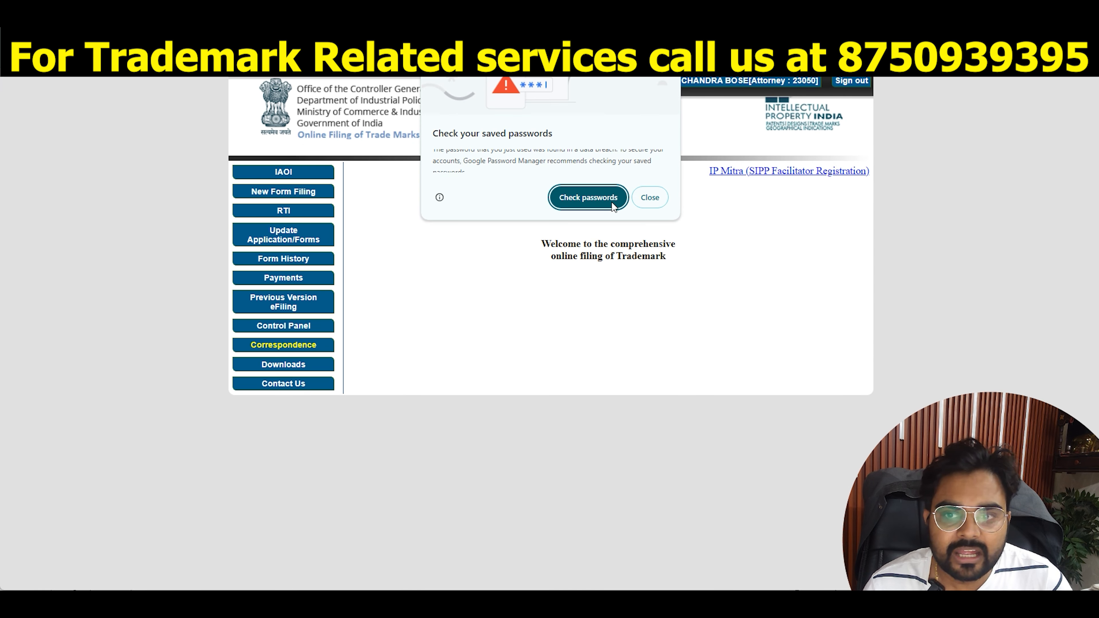
pyautogui.click(650, 200)
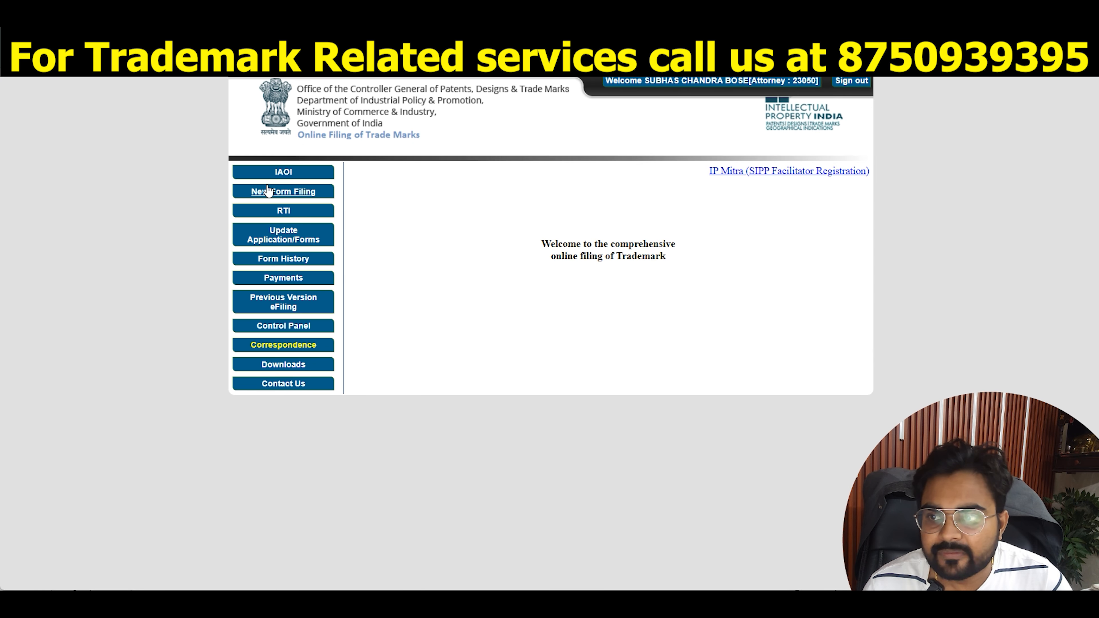
# Step: Start a new TM-A filing for an Individual/Sole Proprietor in class 35
pyautogui.click(277, 192)
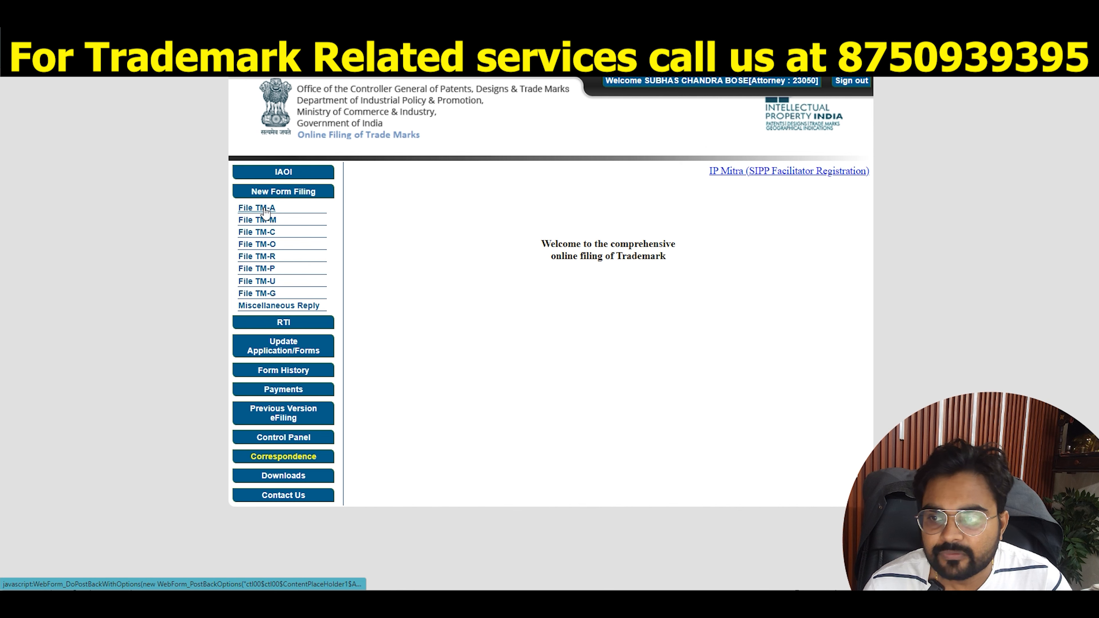
pyautogui.click(265, 210)
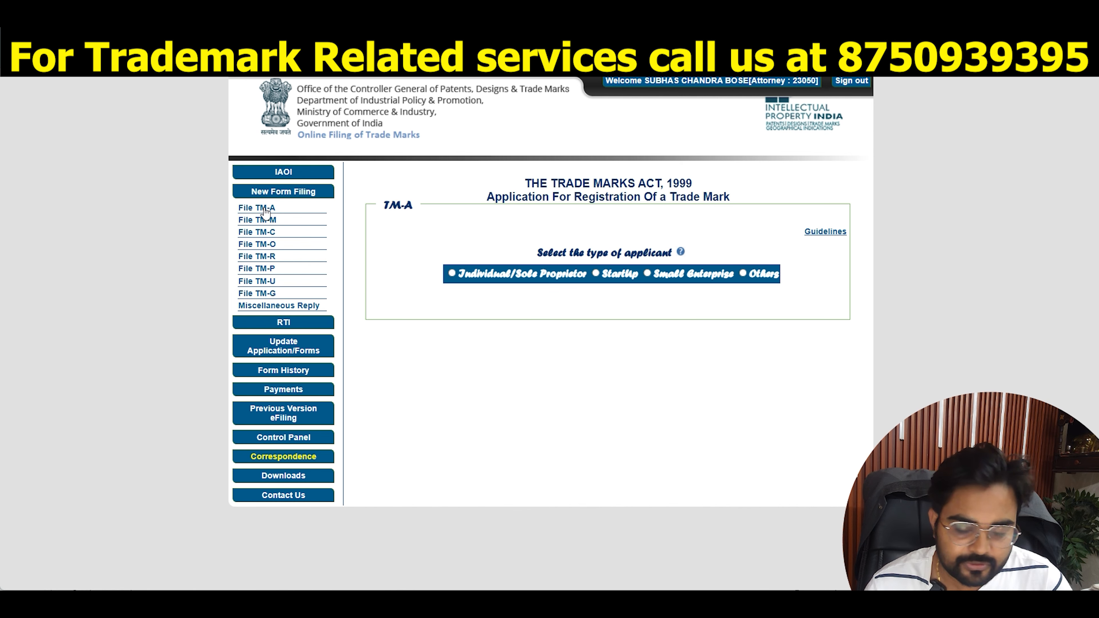
pyautogui.click(454, 274)
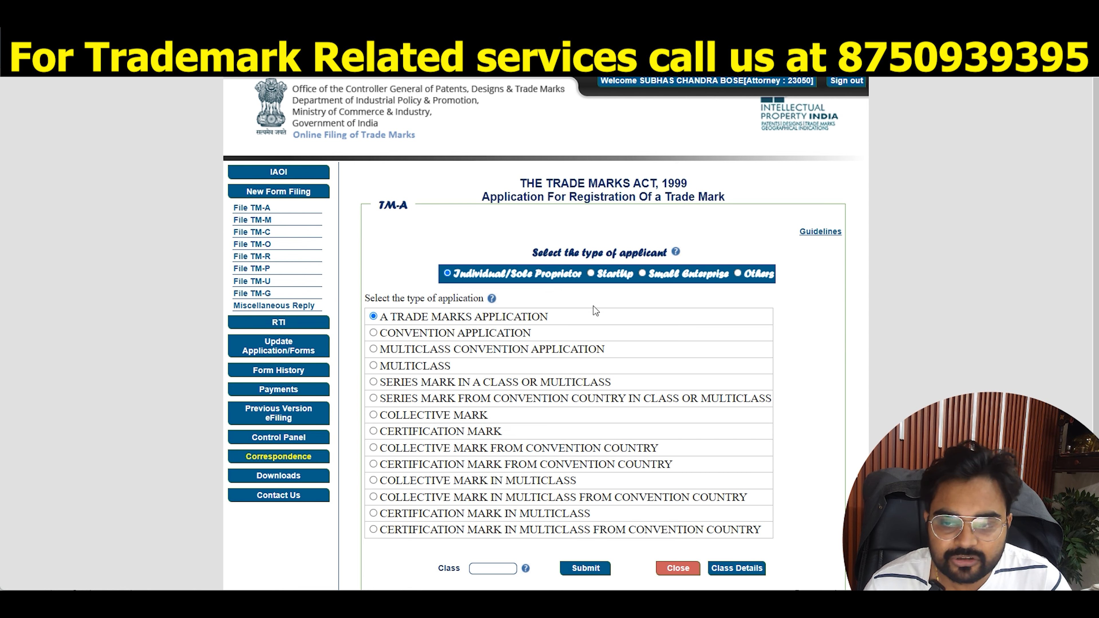
pyautogui.click(482, 571)
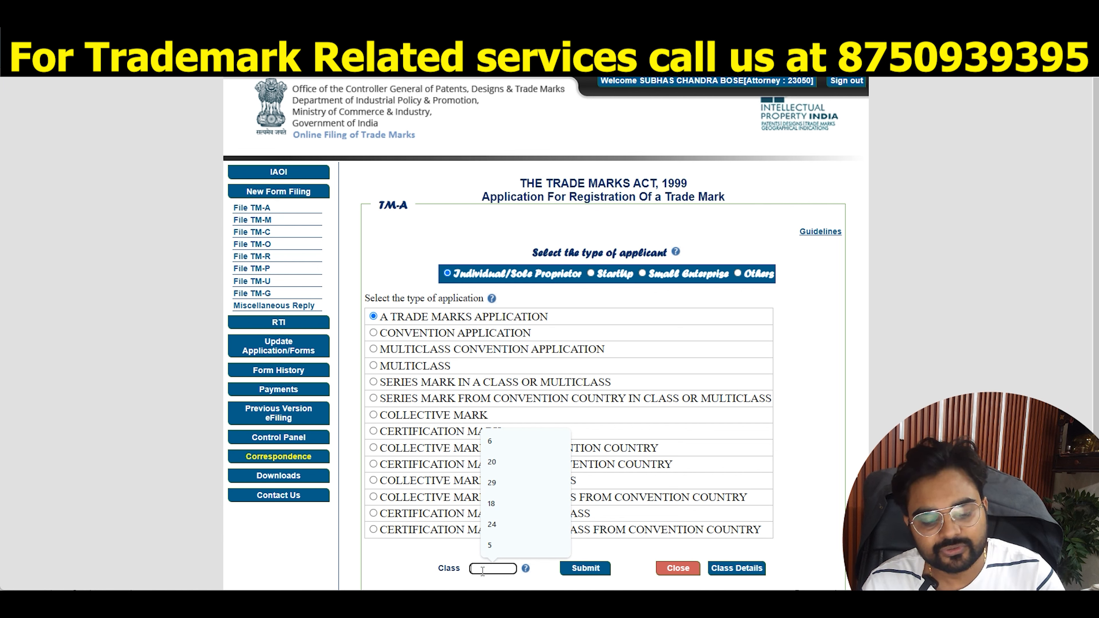
pyautogui.write('35')
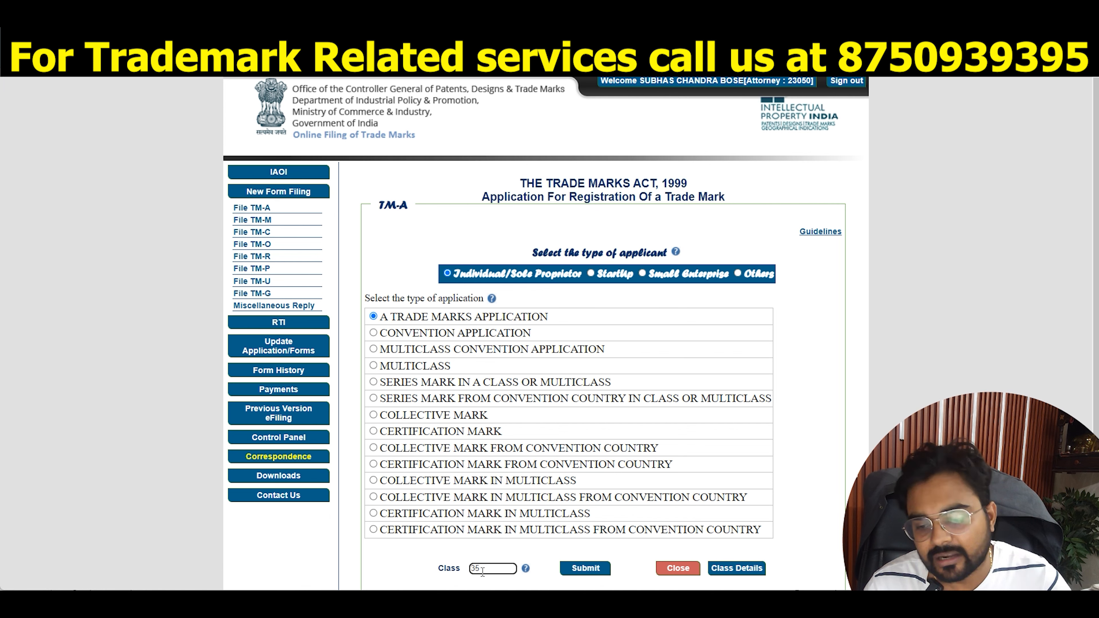
pyautogui.click(585, 572)
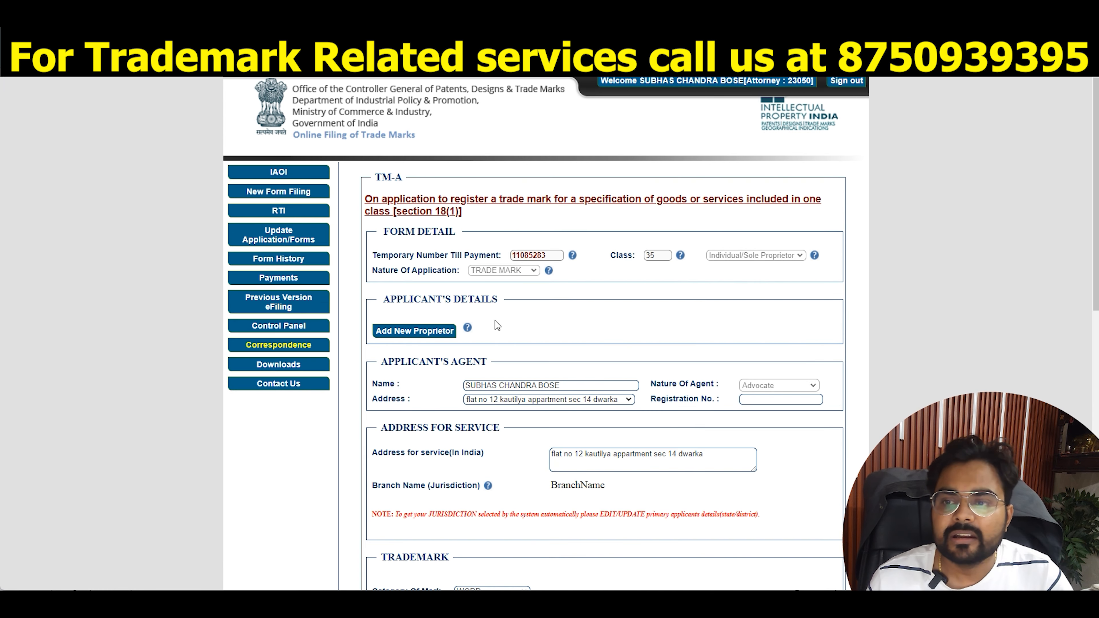
# Step: Add a new proprietor with the applicant's details to the TM-A form
pyautogui.click(416, 331)
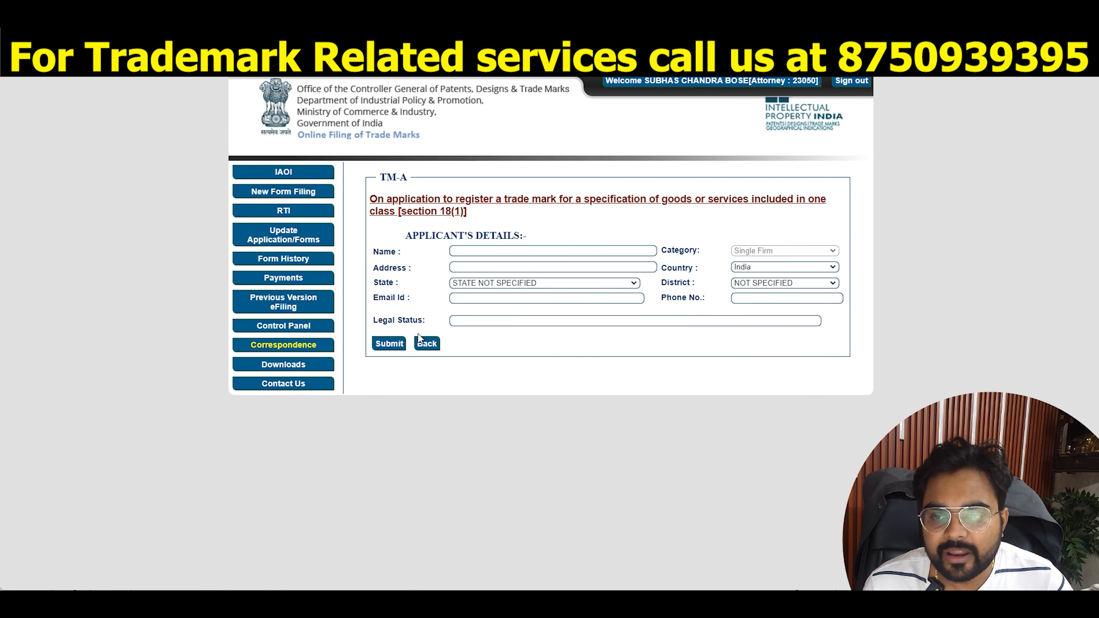
pyautogui.click(464, 250)
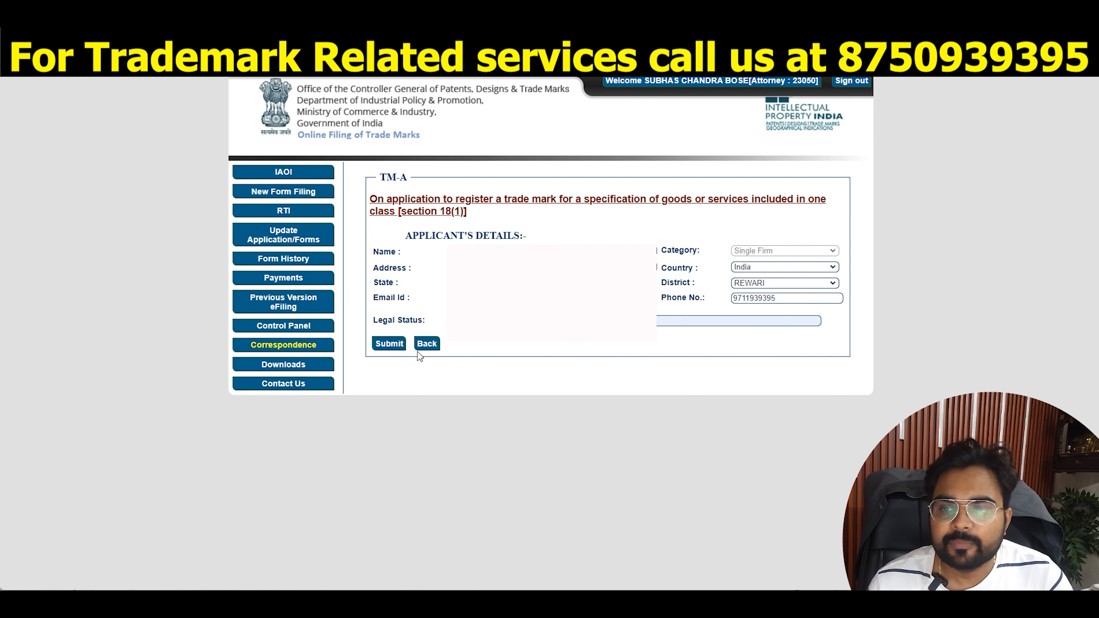
pyautogui.click(390, 343)
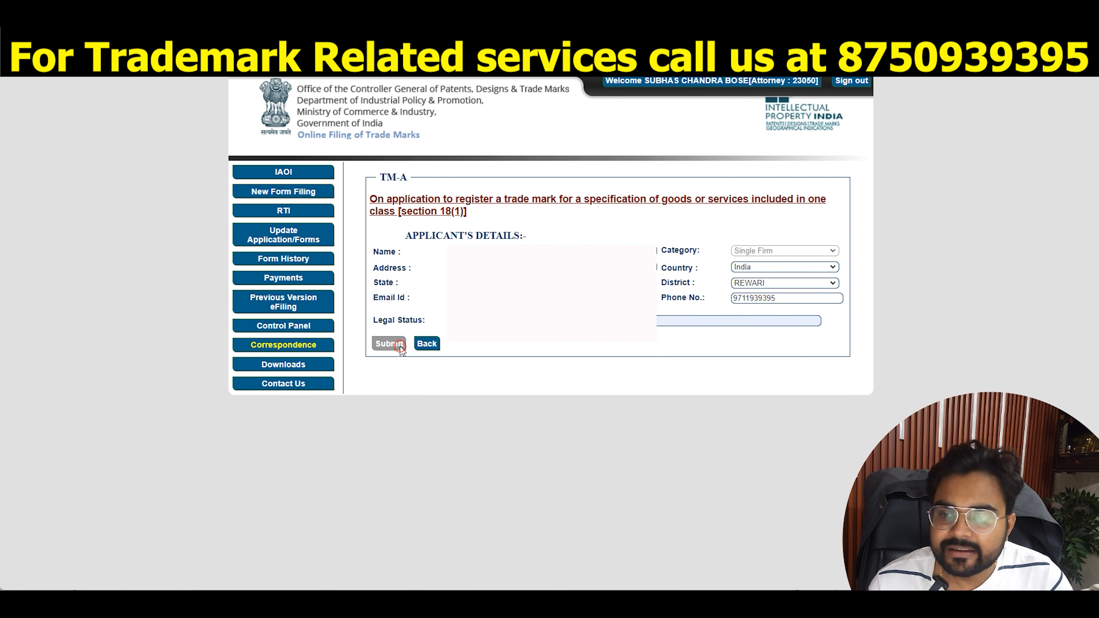
# Step: Select the second saved agent address so the service address fills with DELHI jurisdiction
pyautogui.scroll(-3, 551, 416)
pyautogui.click(484, 323)
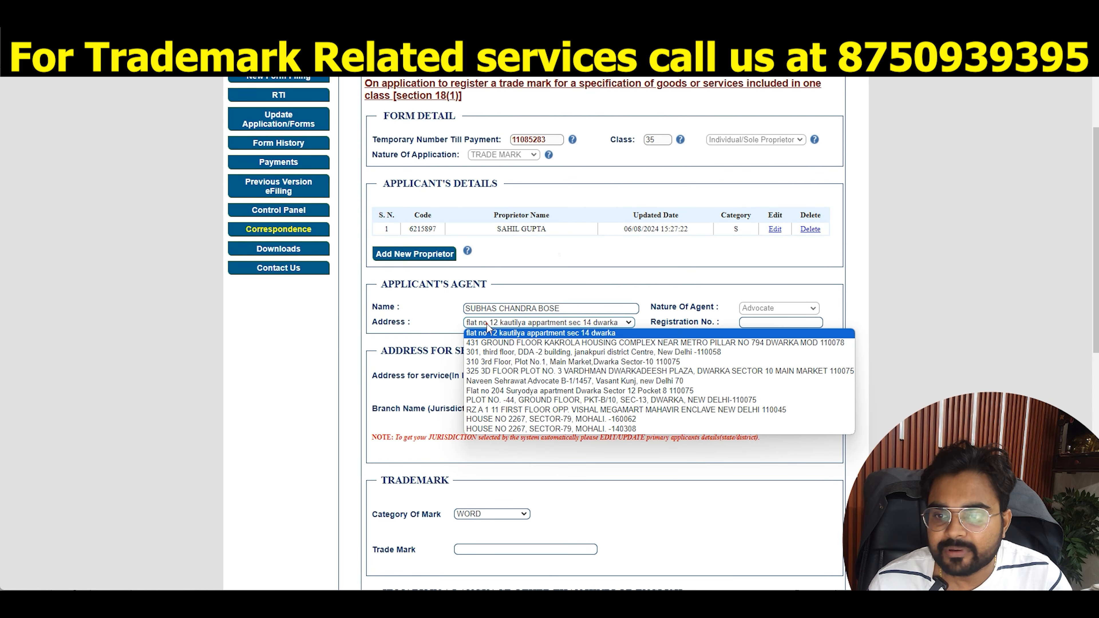
pyautogui.click(492, 343)
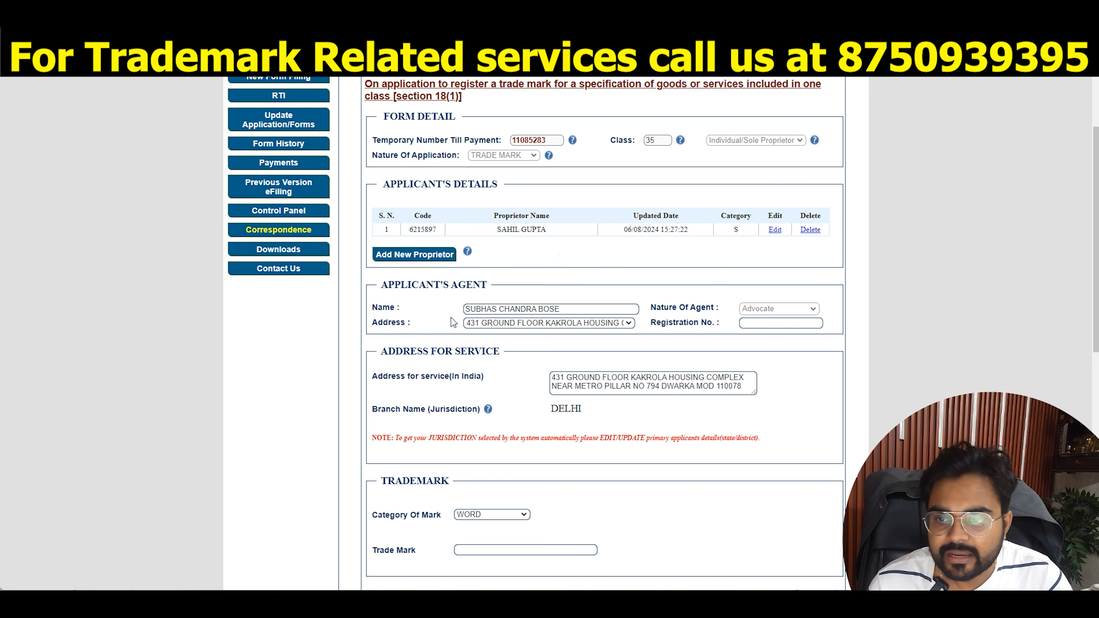
pyautogui.scroll(-6, 497, 298)
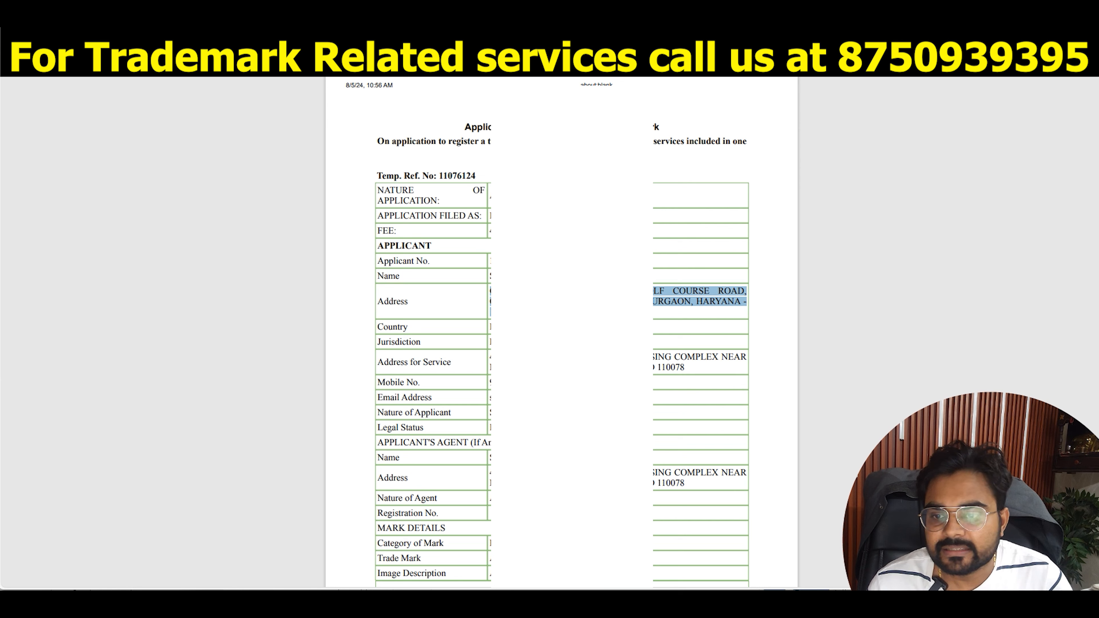
# Step: Enter 'ARIRA home' as the trade mark name
pyautogui.scroll(-4, 562, 329)
pyautogui.click(545, 386)
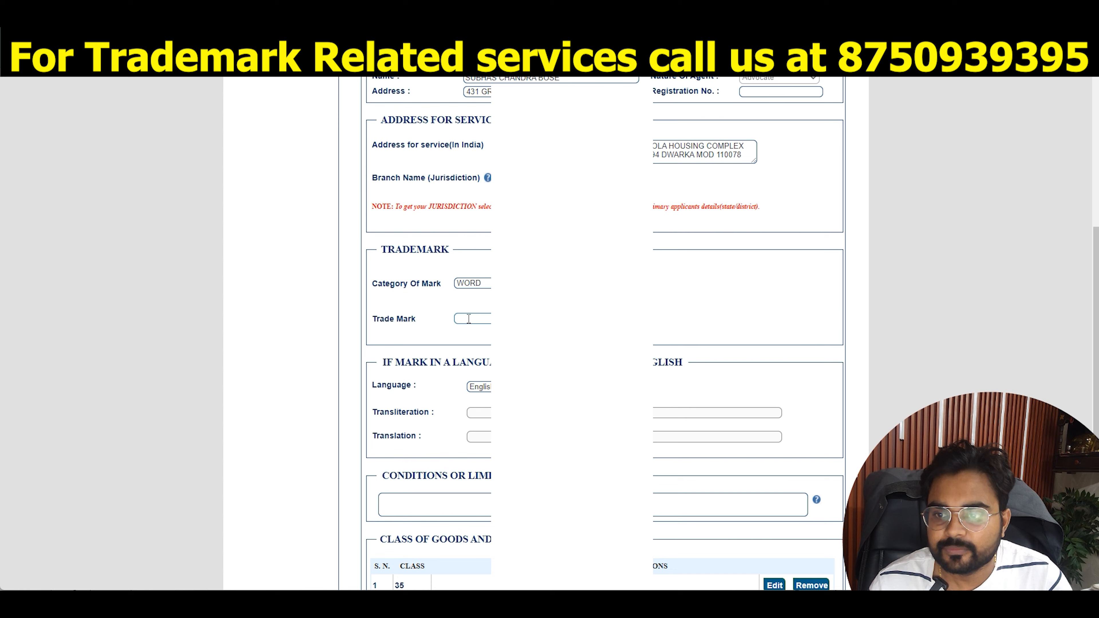
pyautogui.click(468, 318)
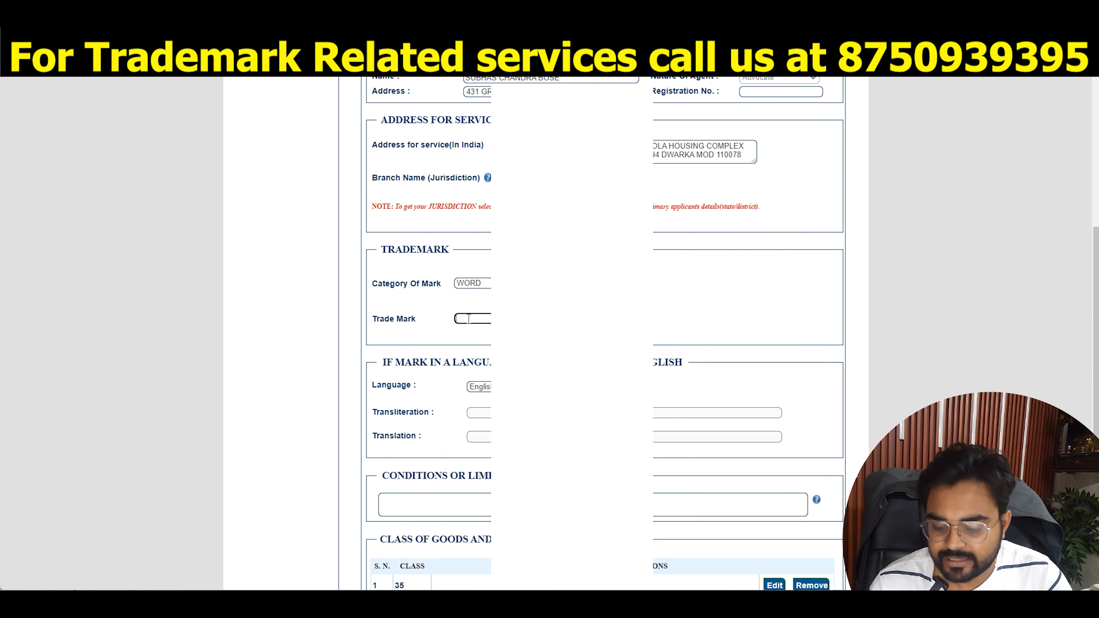
pyautogui.scroll(-6, 478, 377)
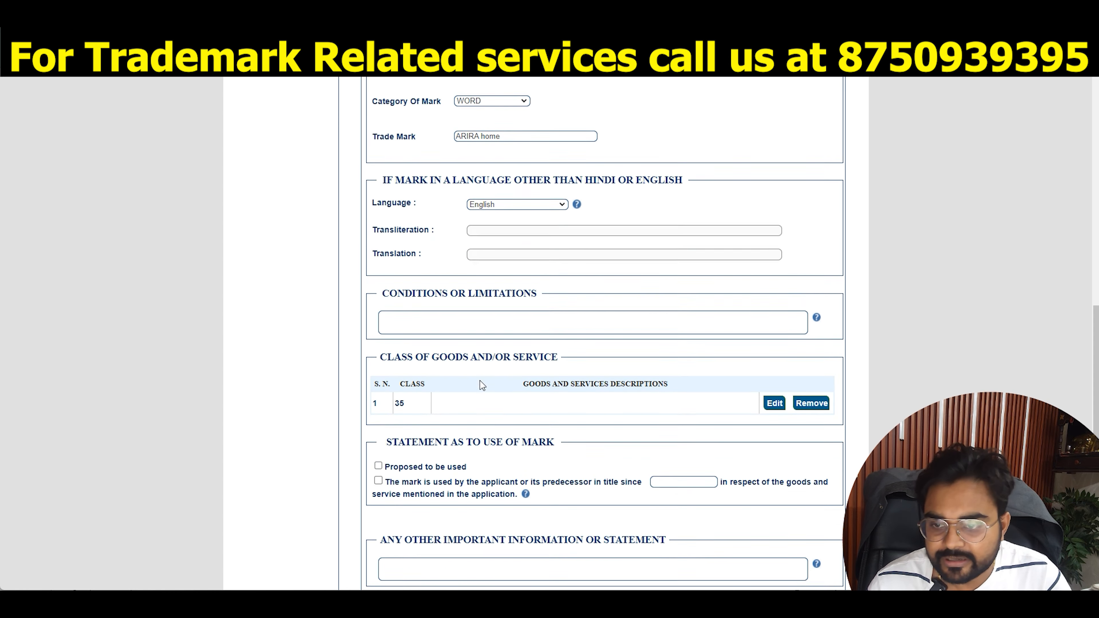
# Step: Edit class 35 and paste the real estate brokerage services description from the earlier printout
pyautogui.click(774, 296)
pyautogui.click(603, 106)
pyautogui.hotkey('alt', 'Tab')
pyautogui.scroll(-5, 527, 389)
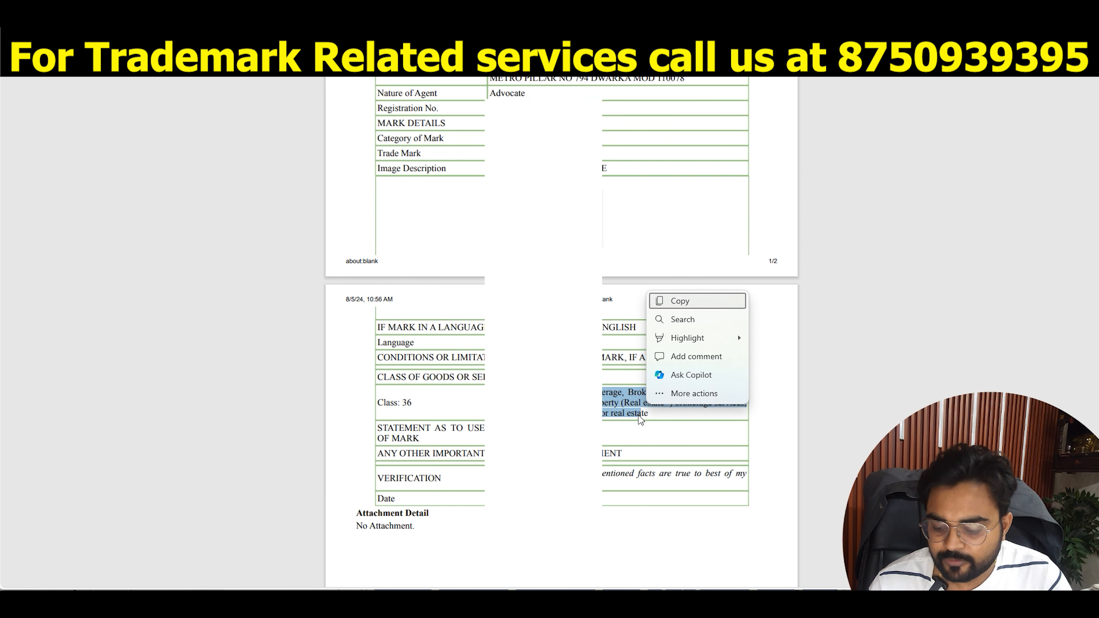
pyautogui.hotkey('ctrl', 'c')
pyautogui.hotkey('alt', 'Tab')
pyautogui.click(604, 306)
pyautogui.hotkey('ctrl', 'v')
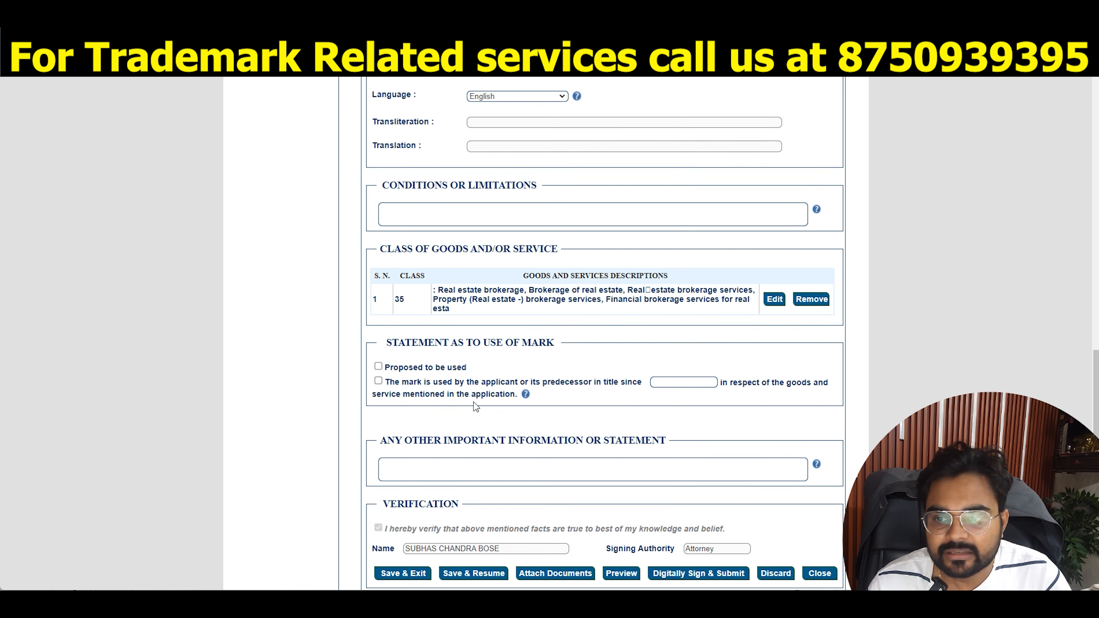
# Step: Mark the trade mark as 'Proposed to be used' and save the draft with Save & Resume
pyautogui.click(378, 354)
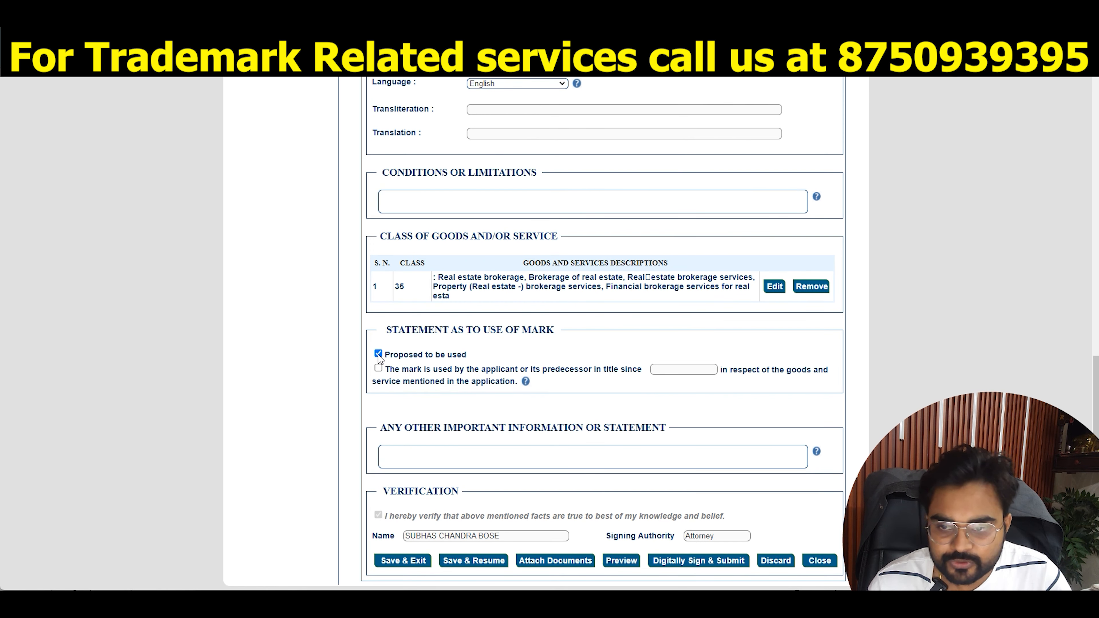
pyautogui.click(478, 566)
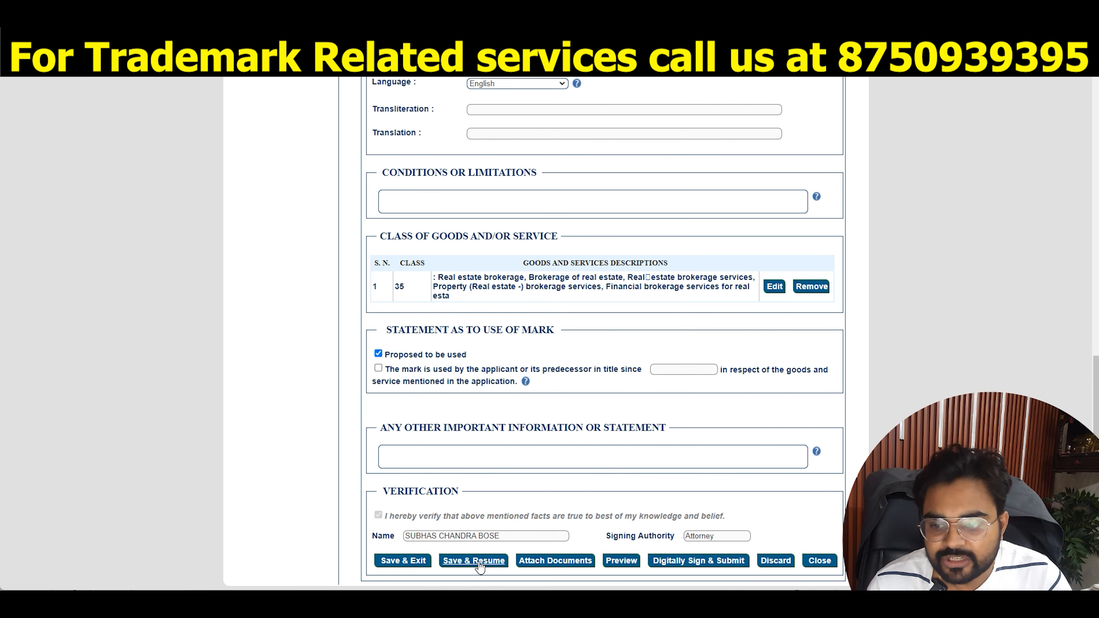
pyautogui.scroll(5, 494, 501)
pyautogui.scroll(5, 493, 499)
pyautogui.scroll(-10, 492, 496)
# Step: Preview the TM-A application, close the preview, and save the draft again
pyautogui.click(621, 560)
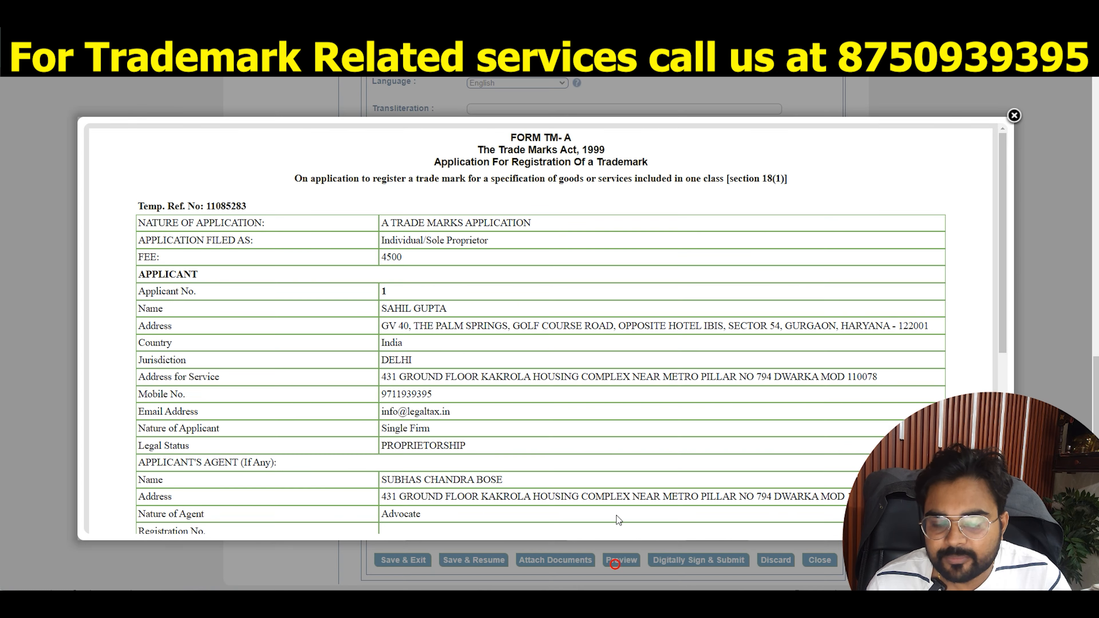
pyautogui.scroll(-6, 467, 348)
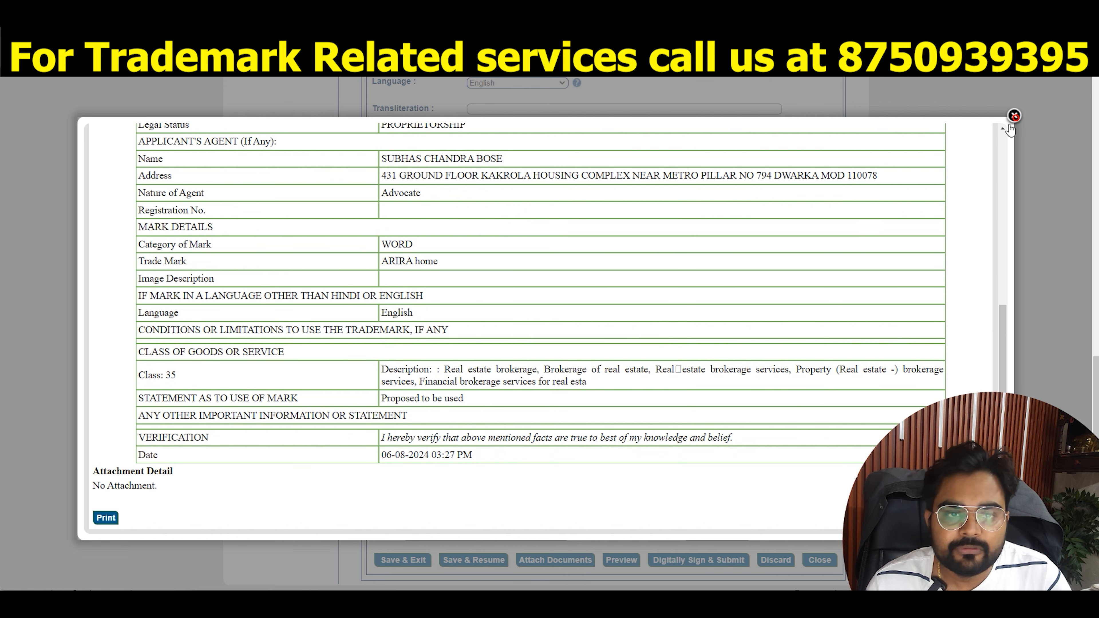
pyautogui.click(1014, 116)
pyautogui.scroll(10, 595, 357)
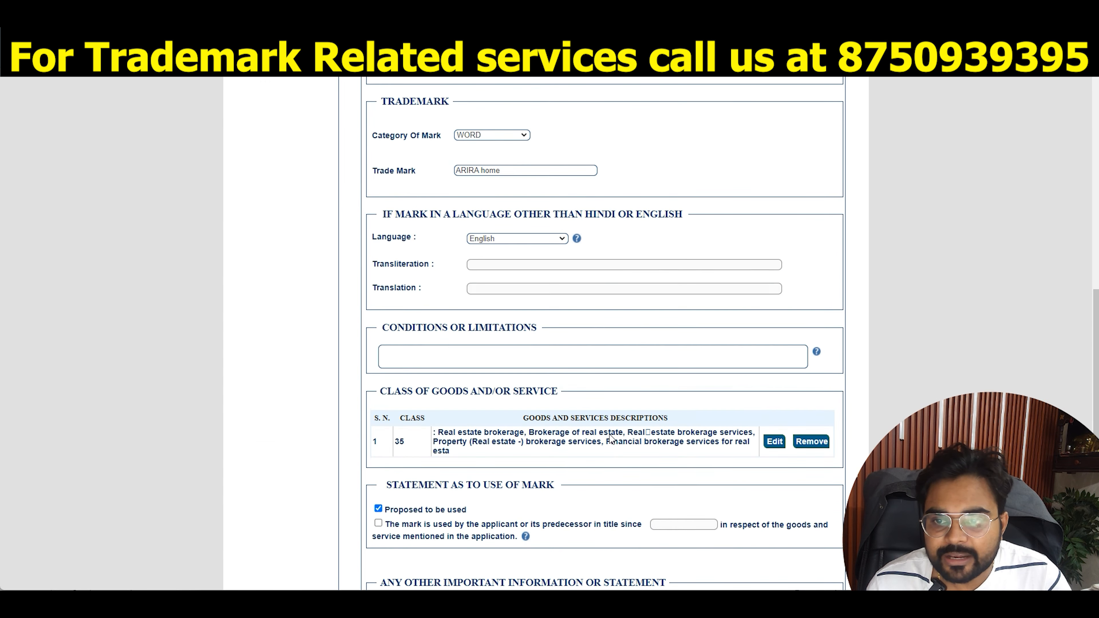
pyautogui.scroll(-3, 535, 495)
pyautogui.scroll(6, 535, 498)
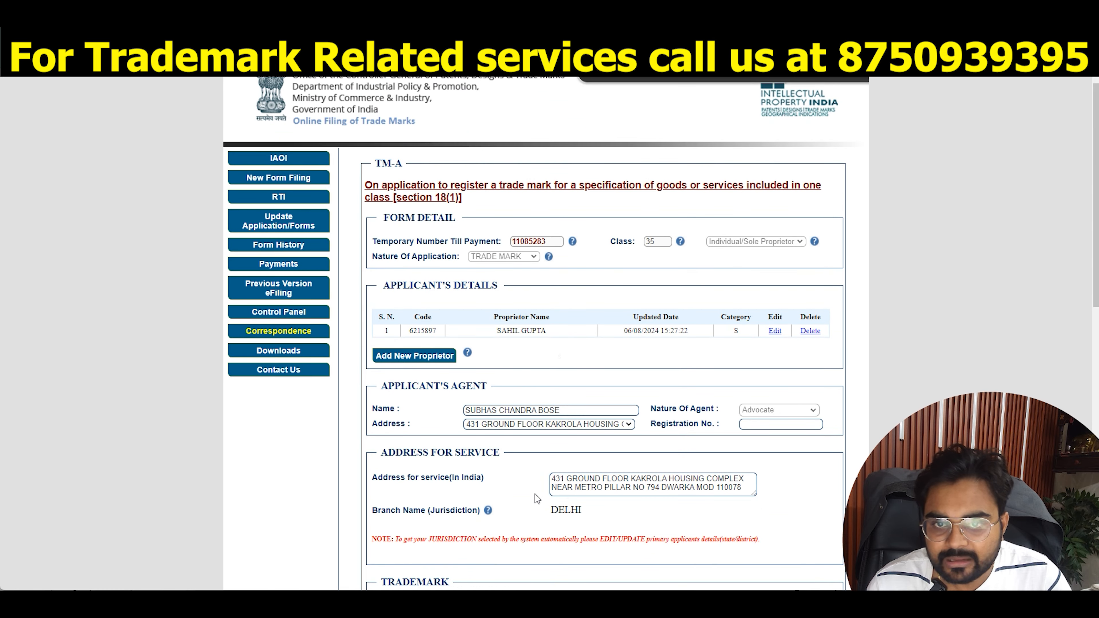
pyautogui.scroll(-12, 535, 498)
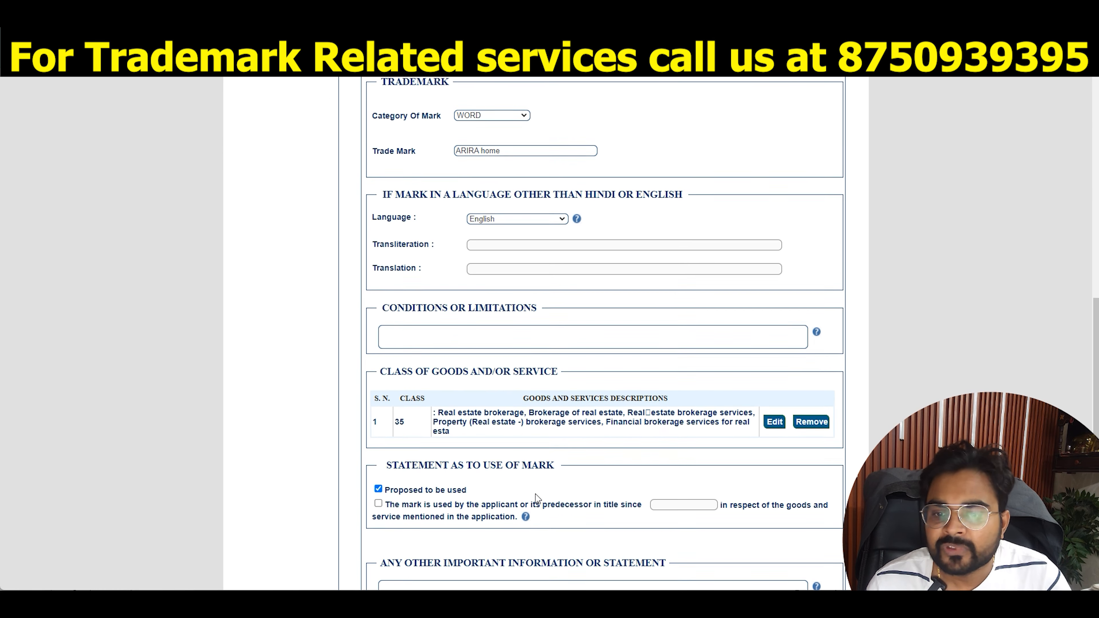
pyautogui.scroll(-3, 536, 497)
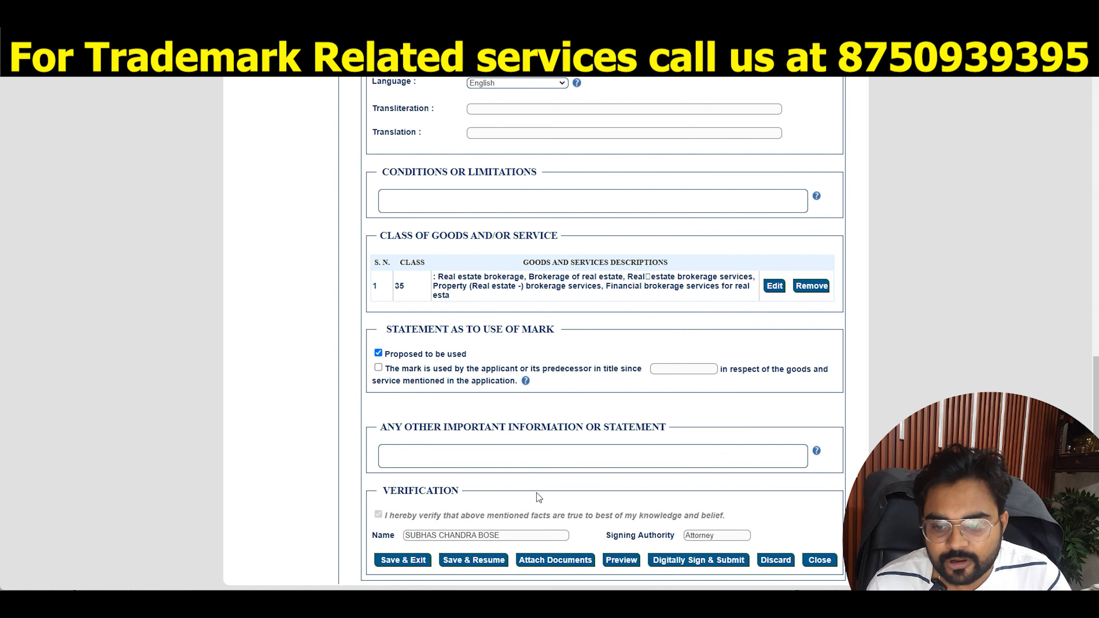
pyautogui.click(505, 567)
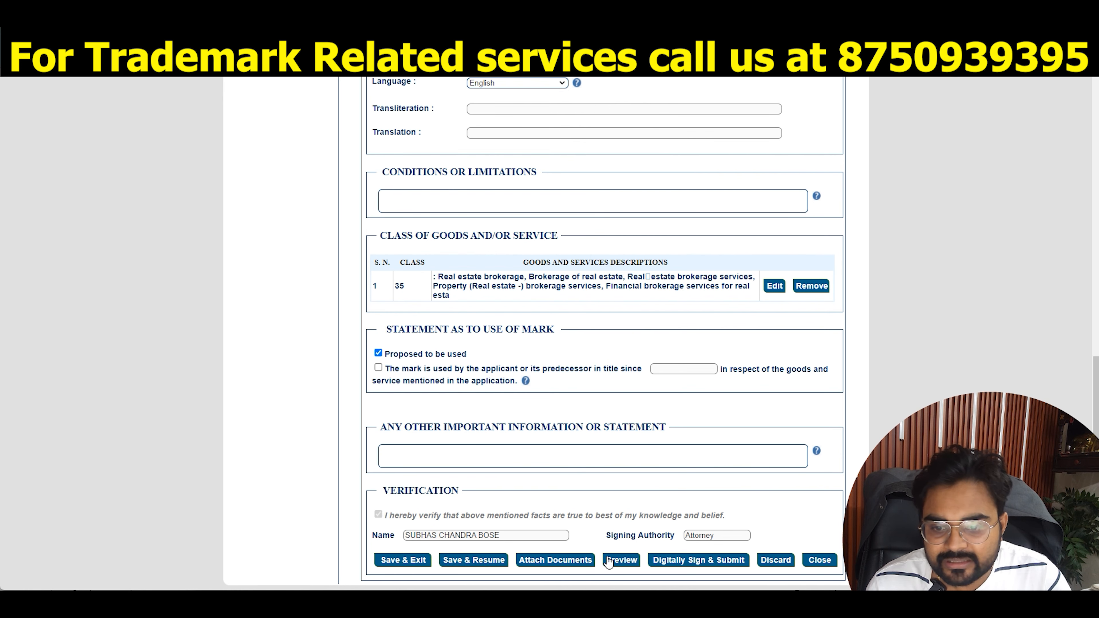
# Step: Upload DocScanner 4 Aug 2024 13-54.pdf as the Authorization Document (POA) and return to the form
pyautogui.click(662, 562)
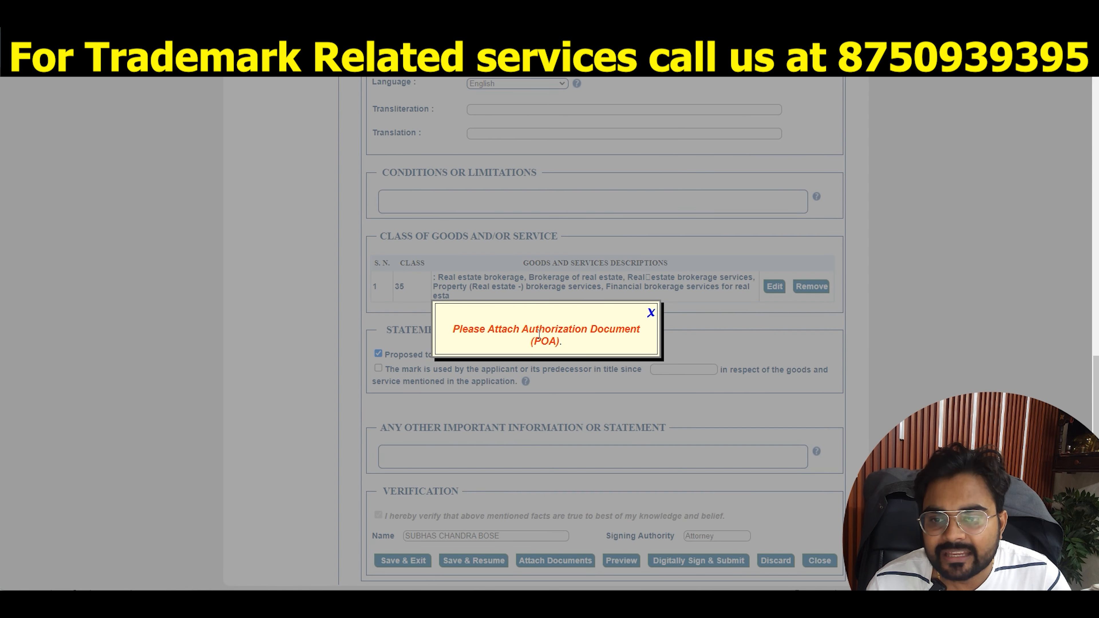
pyautogui.click(650, 319)
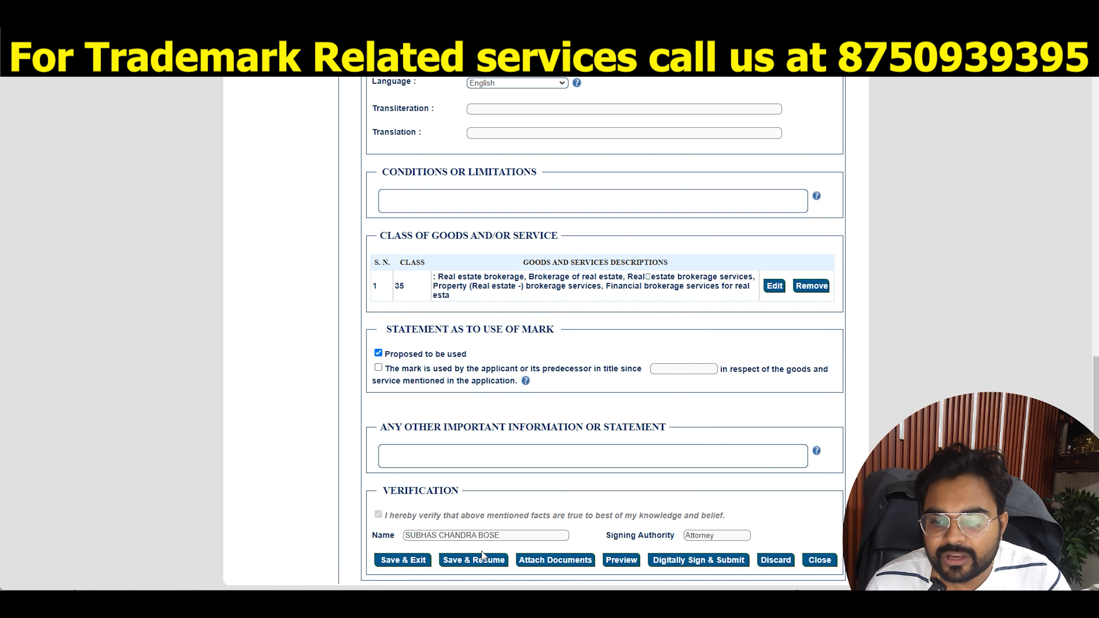
pyautogui.click(530, 560)
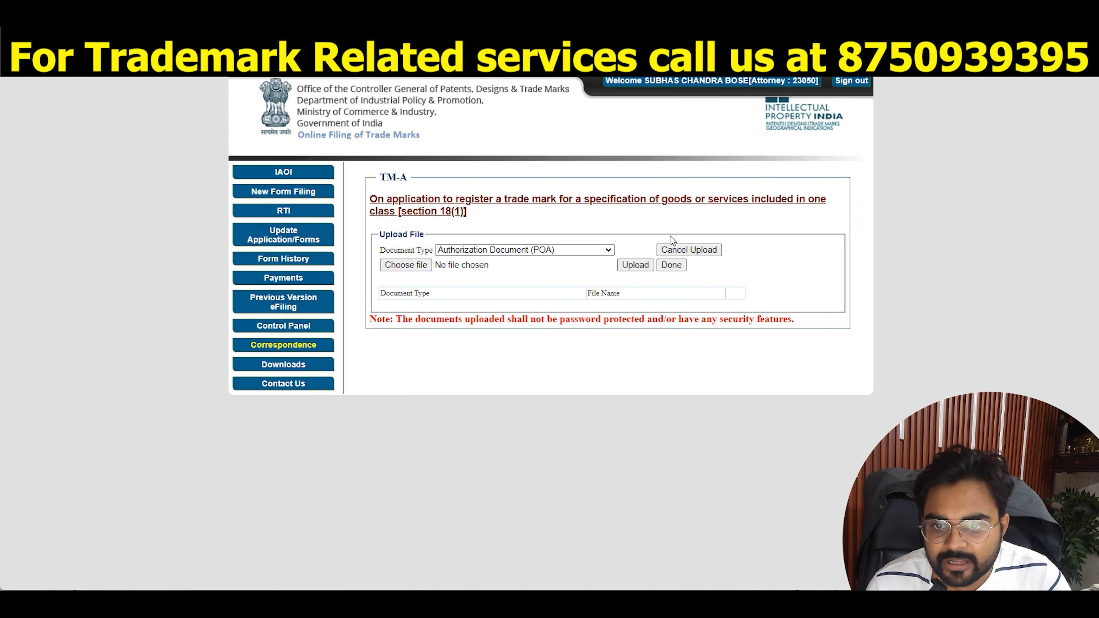
pyautogui.click(406, 265)
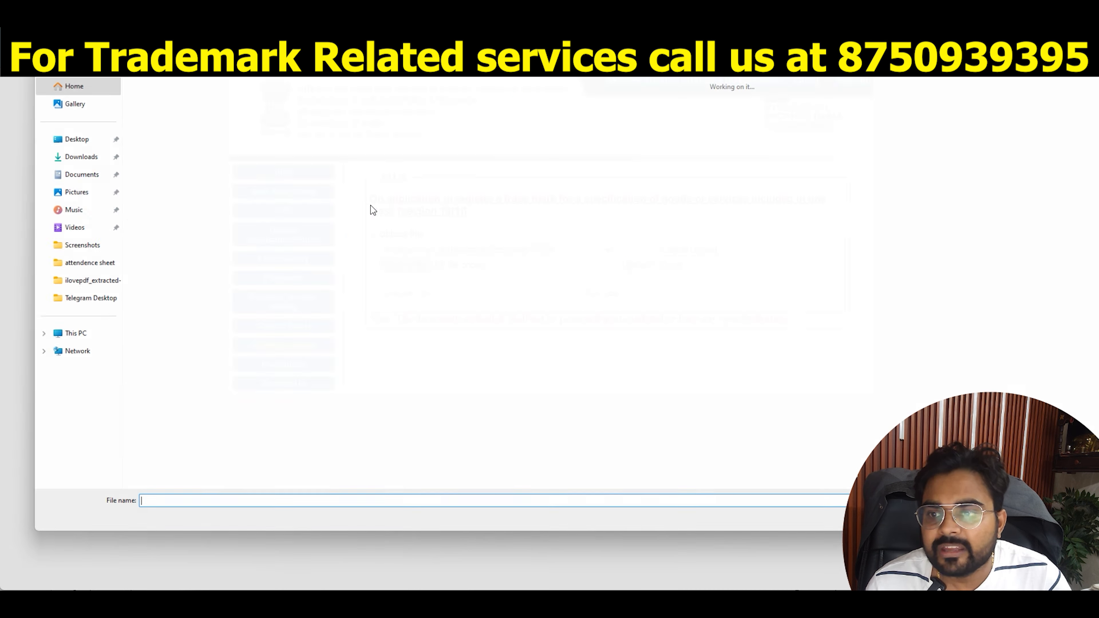
pyautogui.doubleClick(357, 94)
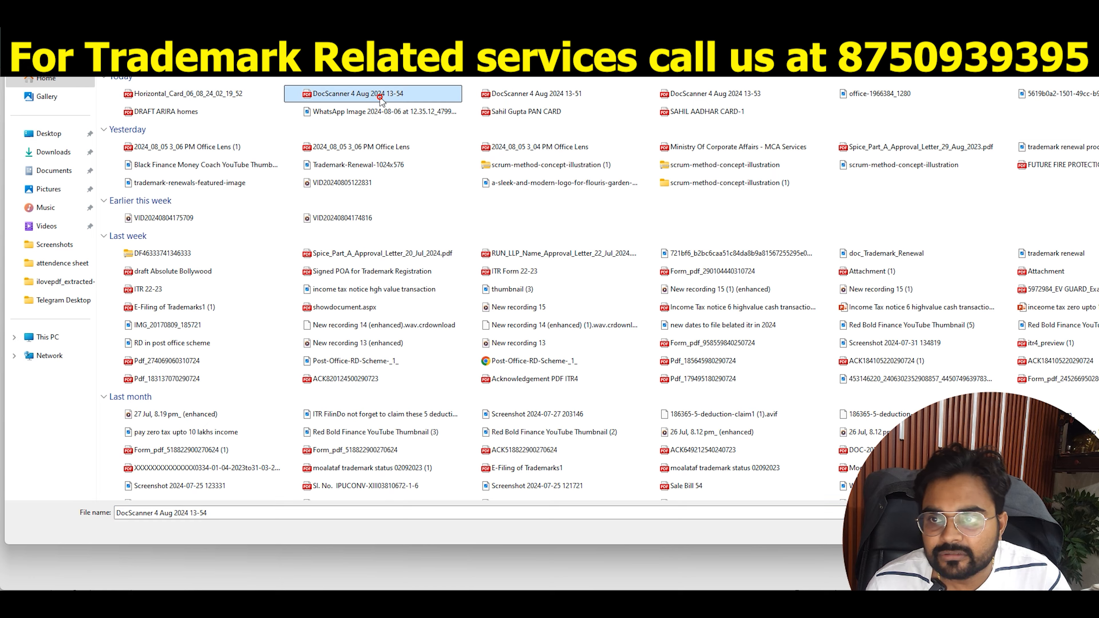
pyautogui.click(640, 265)
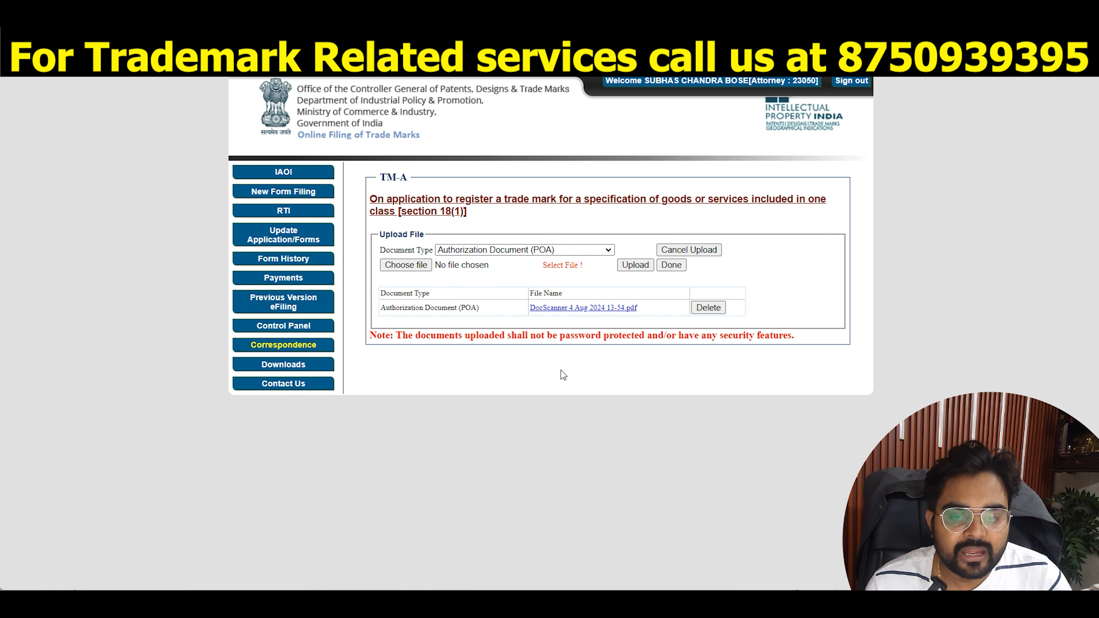
pyautogui.click(671, 264)
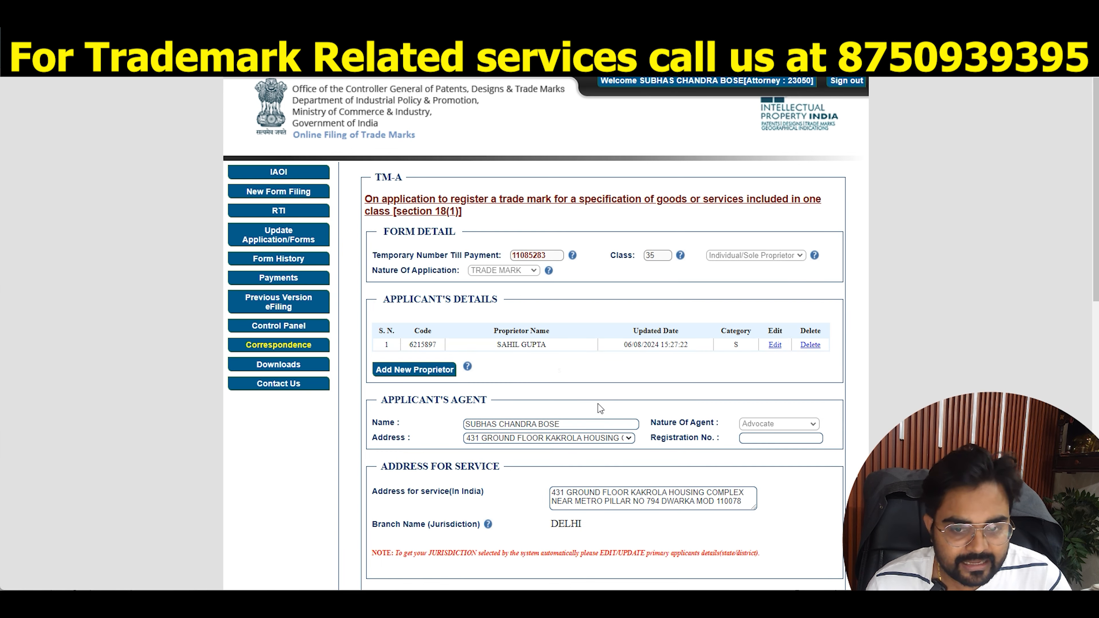
pyautogui.scroll(-10, 597, 407)
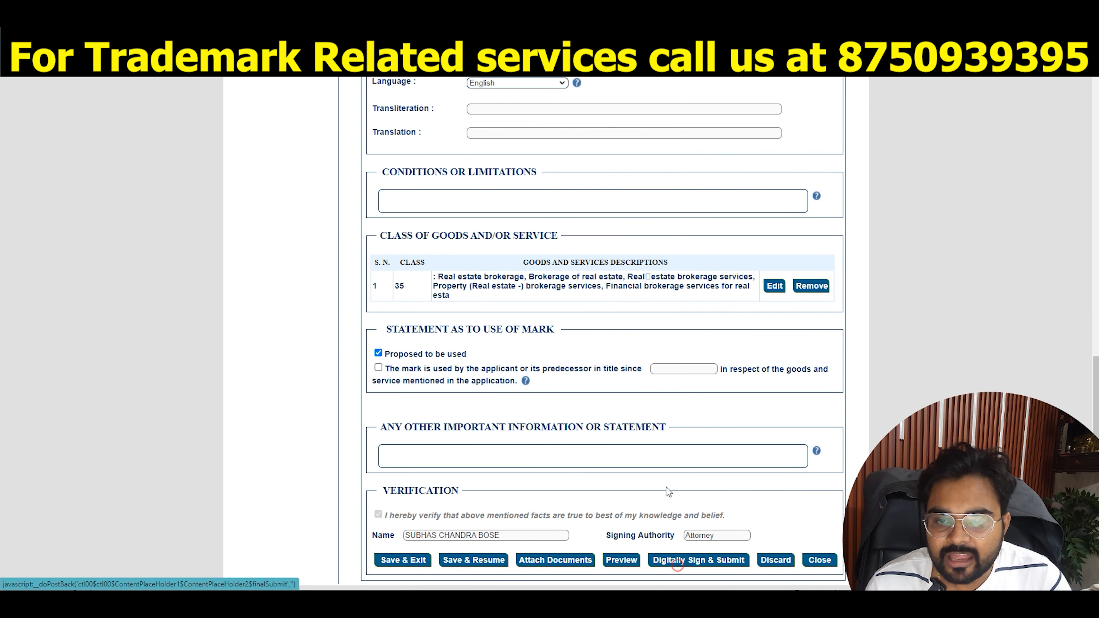
pyautogui.click(677, 567)
pyautogui.click(548, 257)
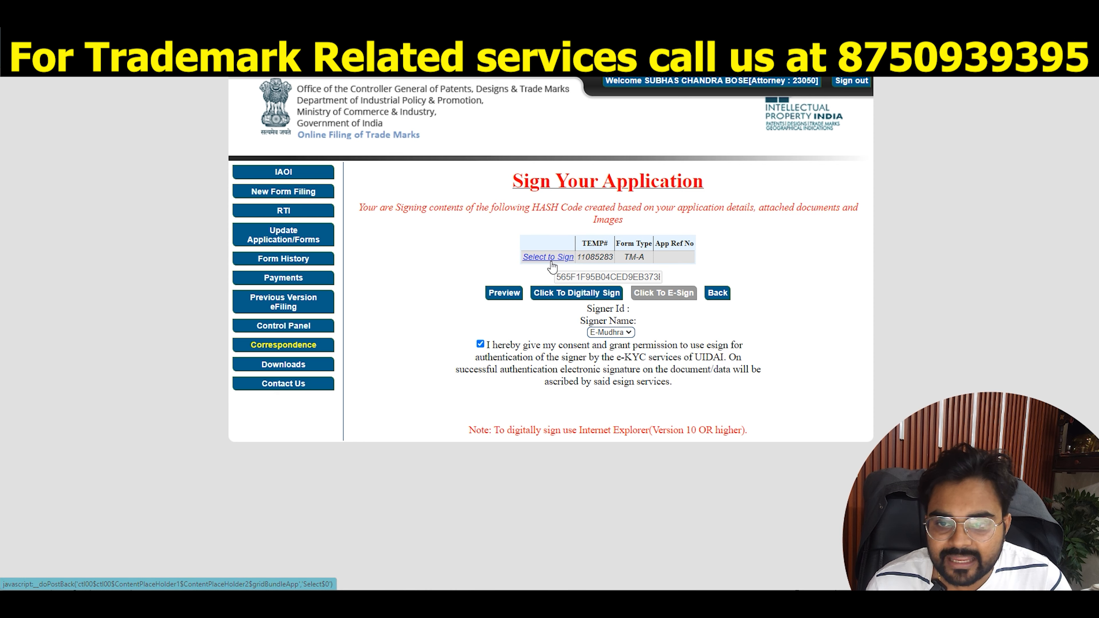
pyautogui.click(581, 293)
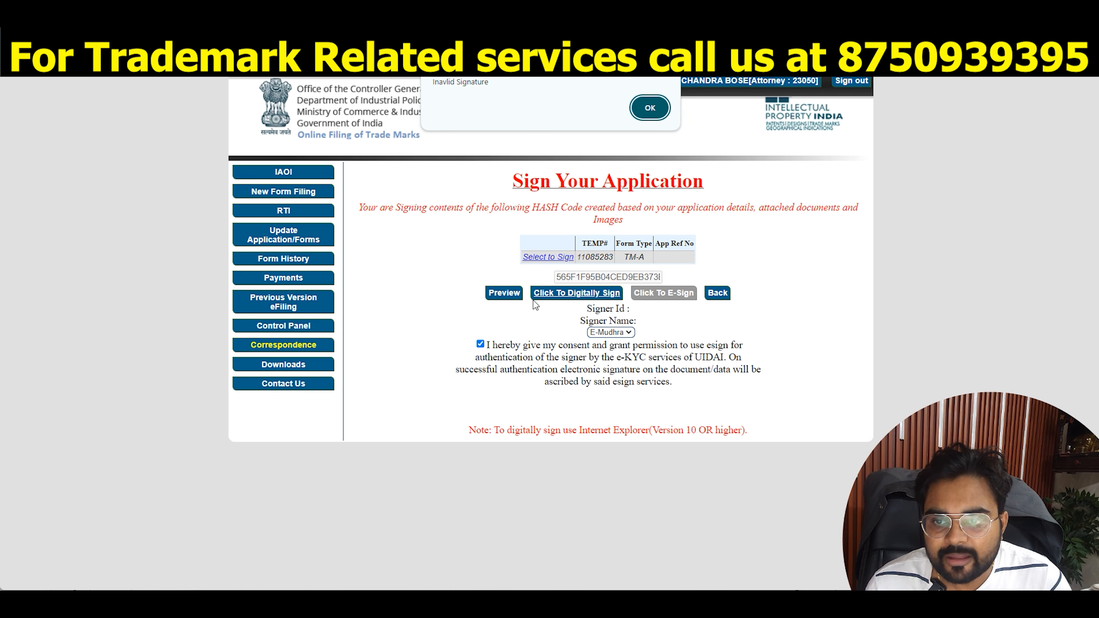
pyautogui.click(644, 113)
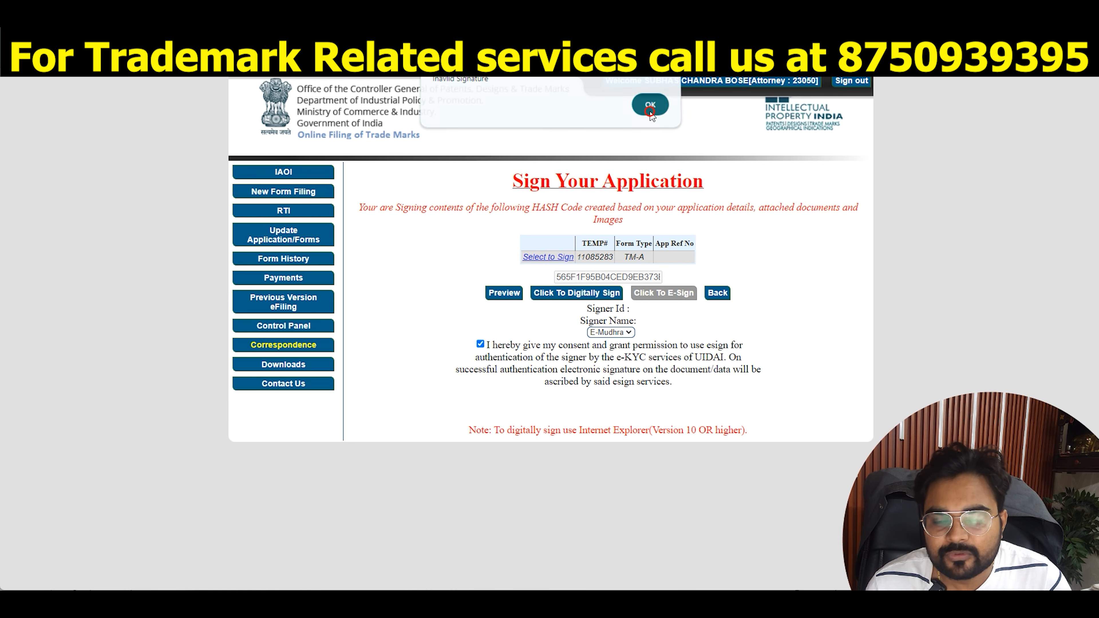
pyautogui.click(550, 258)
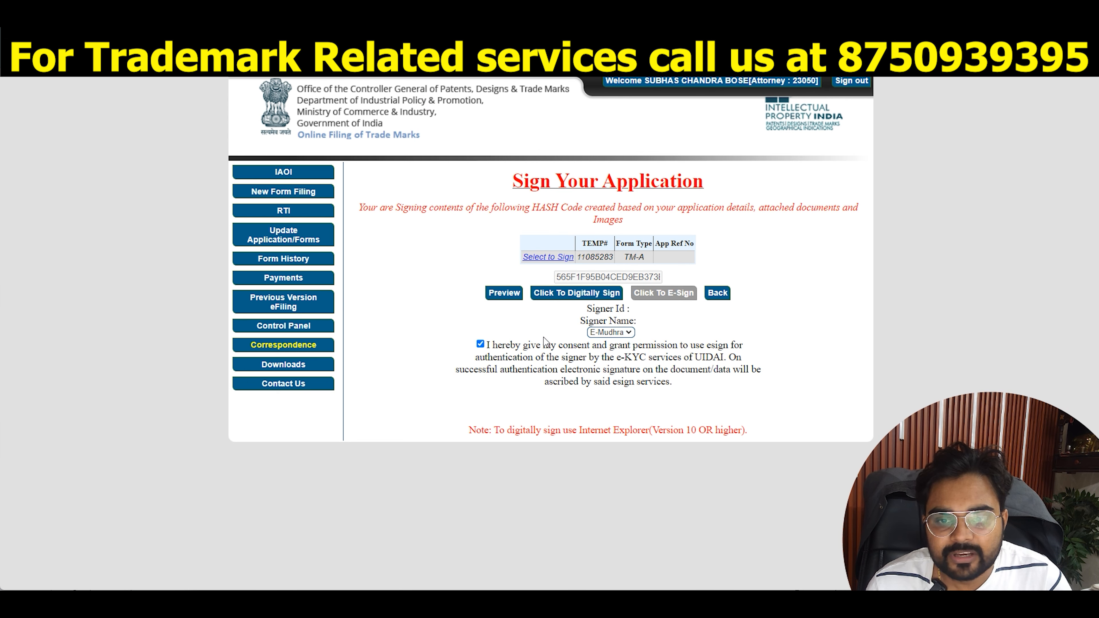
pyautogui.click(717, 293)
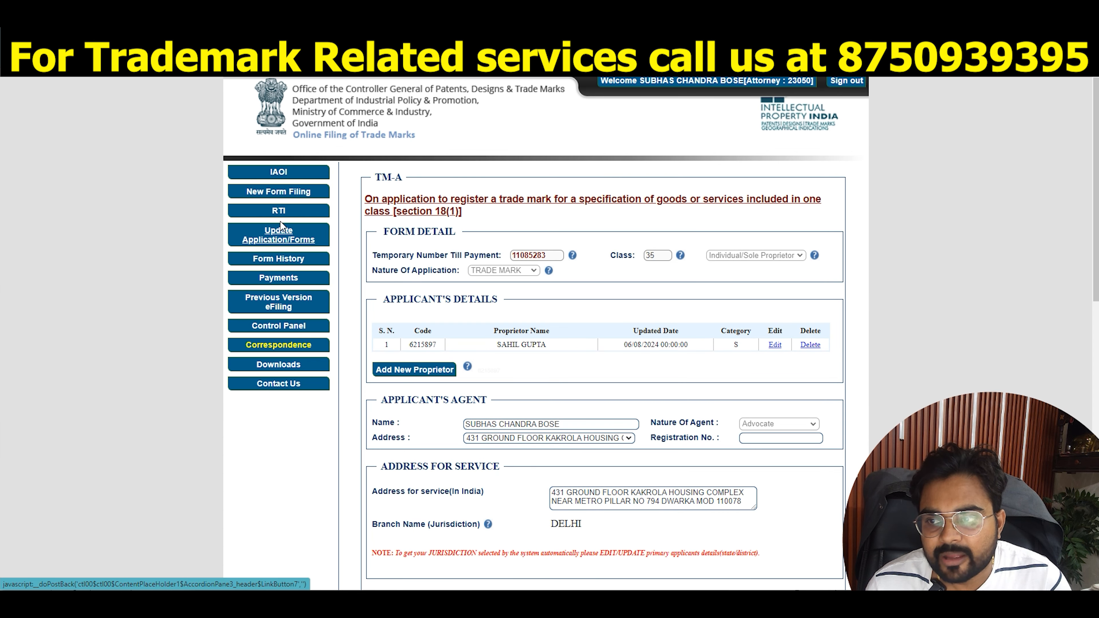
# Step: Check the TM-A form under Make Payment and Pending Payment, attempting to start payment and previewing it
pyautogui.moveTo(281, 225)
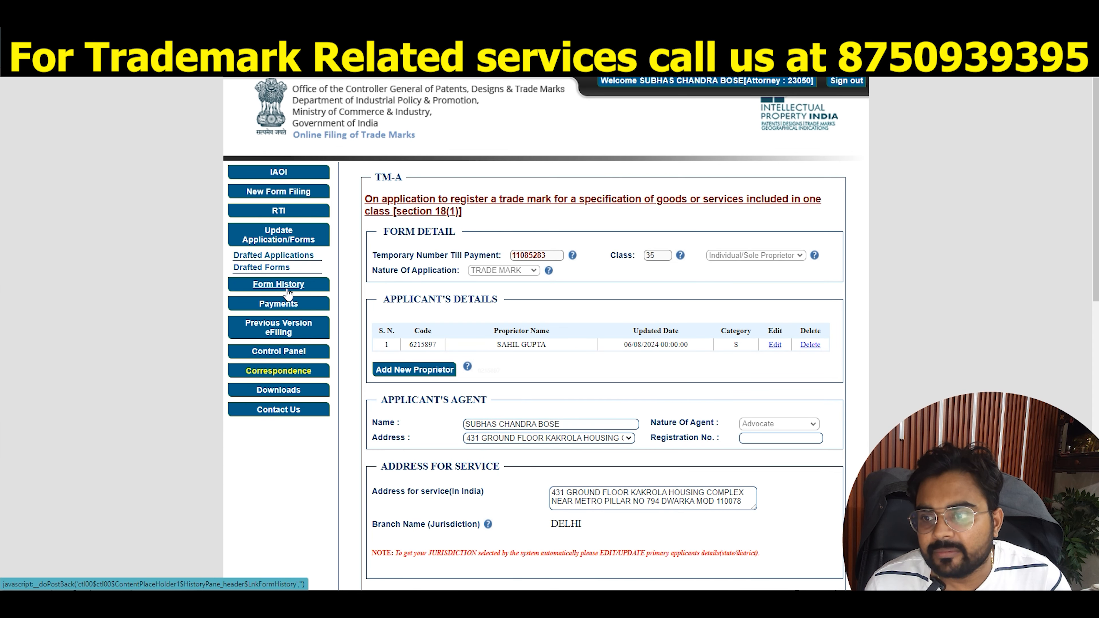
pyautogui.click(262, 295)
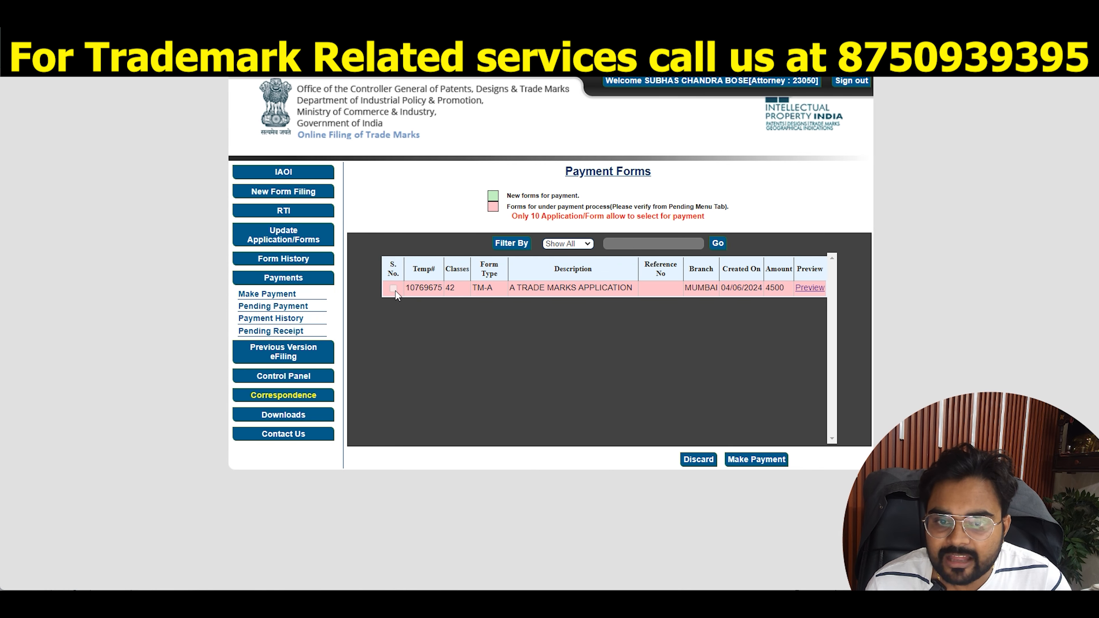
pyautogui.click(396, 291)
pyautogui.click(393, 290)
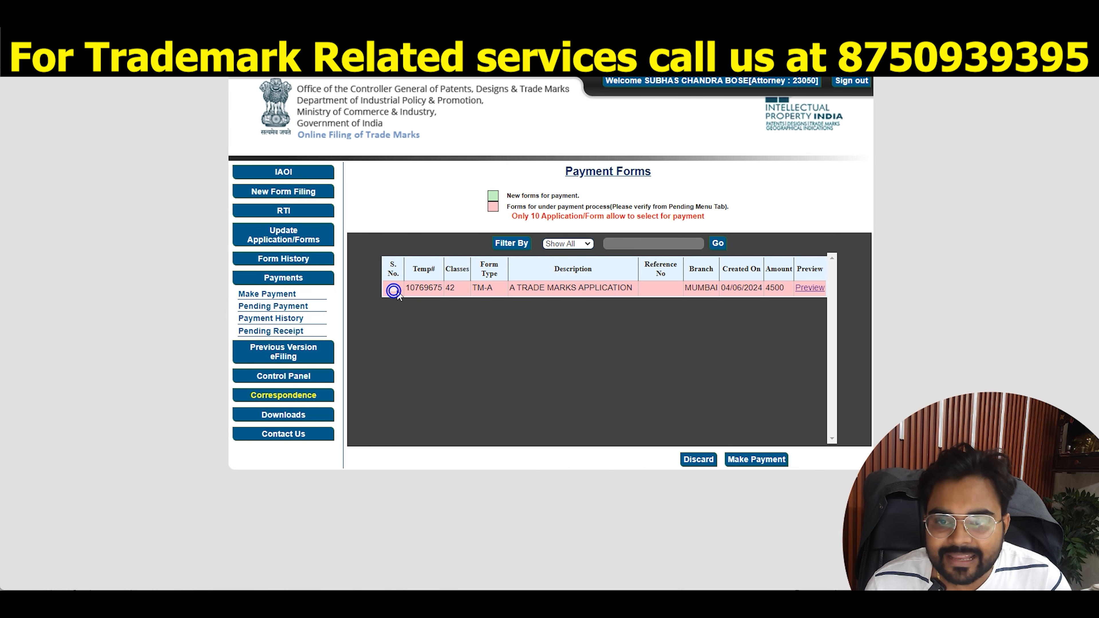
pyautogui.click(745, 469)
pyautogui.click(273, 306)
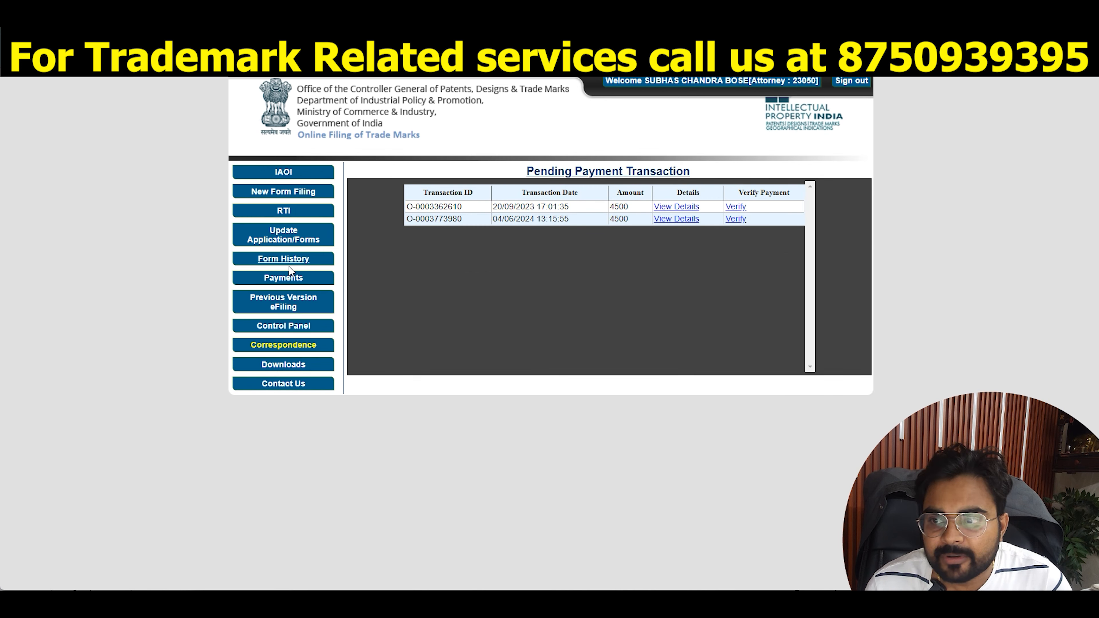
pyautogui.click(280, 282)
pyautogui.click(267, 294)
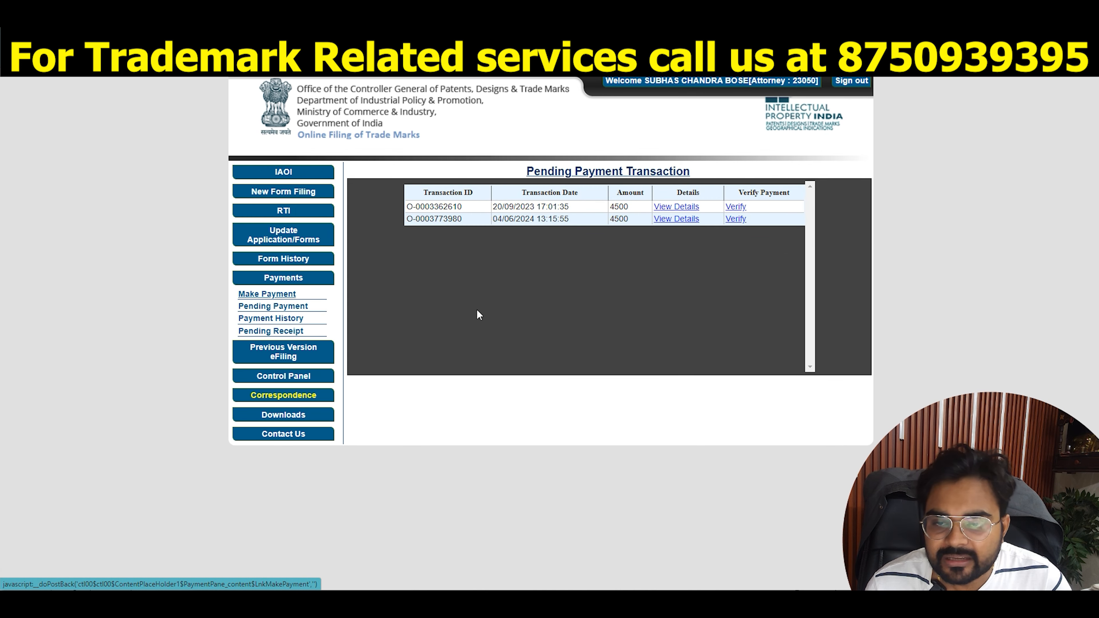
pyautogui.click(766, 459)
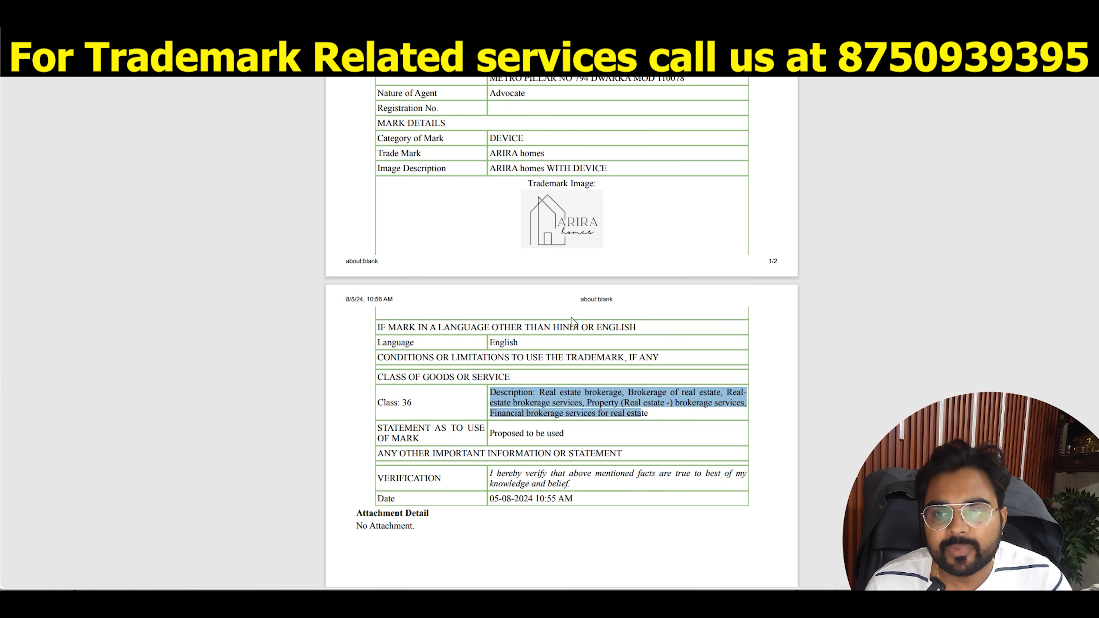
pyautogui.scroll(5, 561, 334)
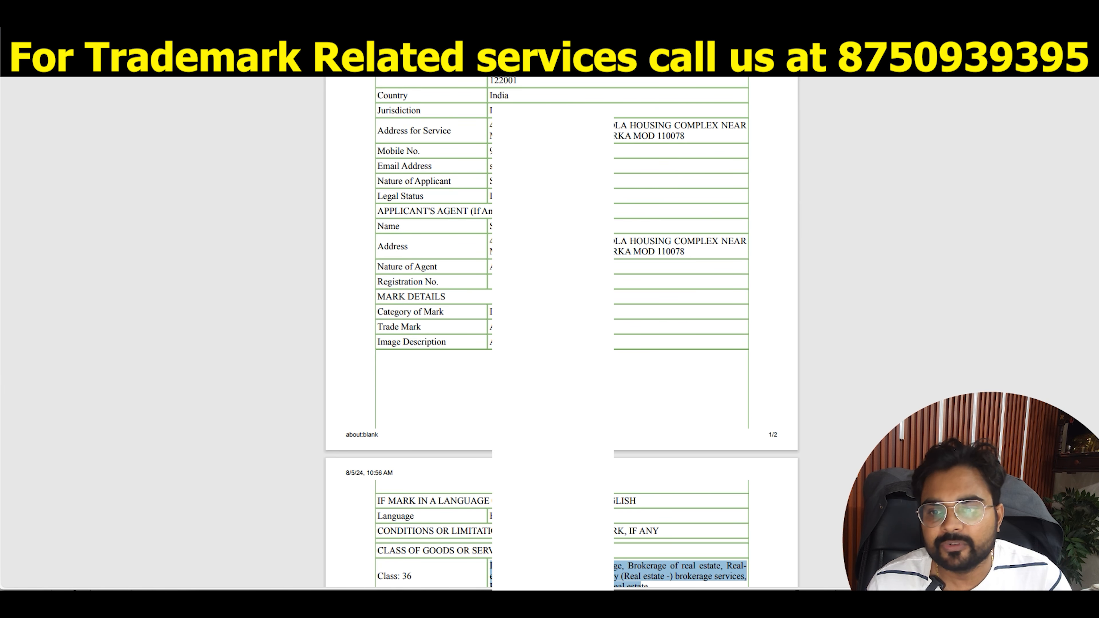
pyautogui.click(553, 346)
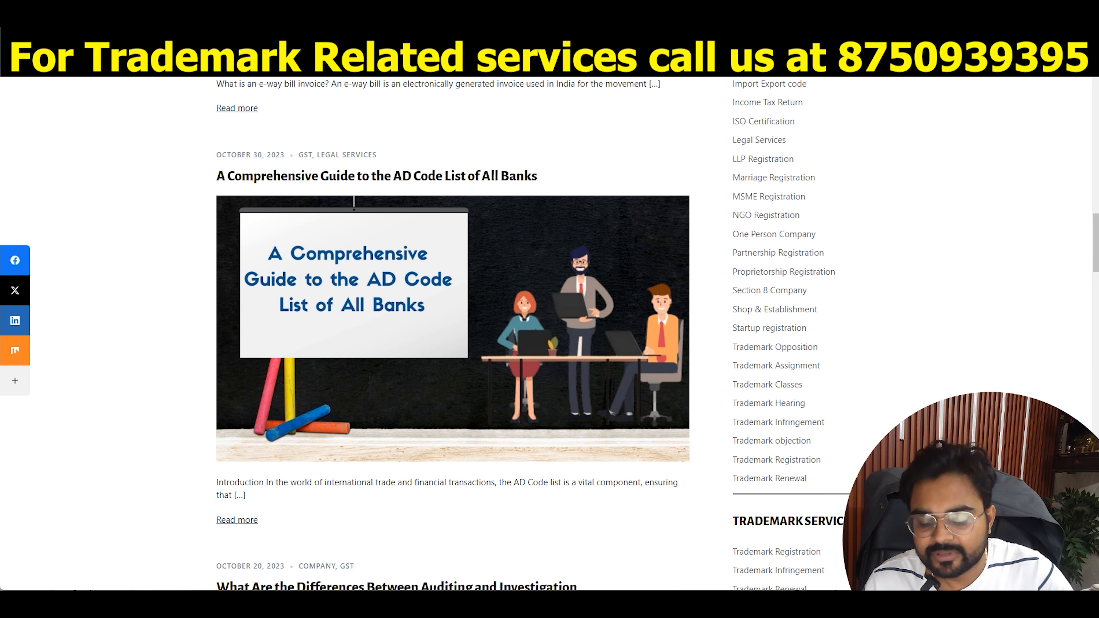
# Step: Search Google for 'public search', open IP India Public Search, and enter the ARIRA homes wordmark
pyautogui.write('public s')
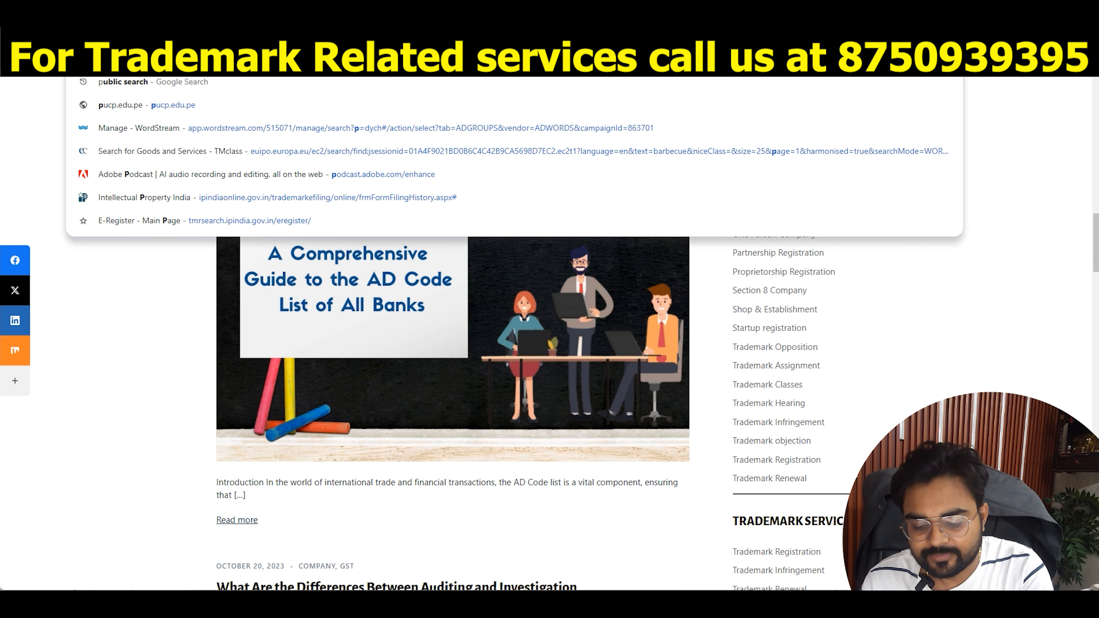
pyautogui.write('earch')
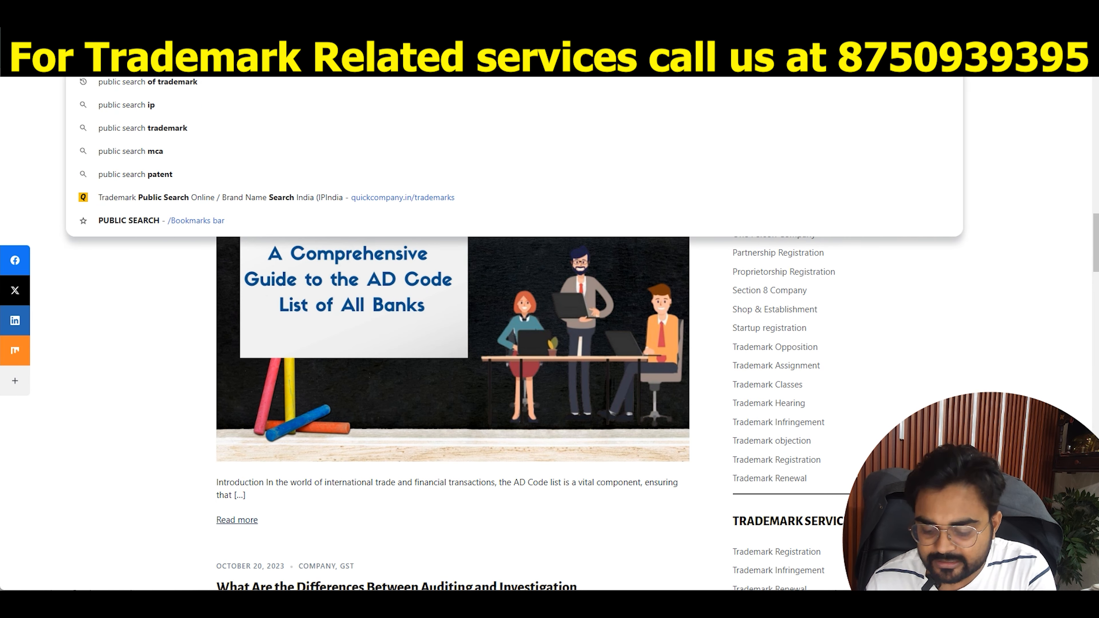
pyautogui.press('Return')
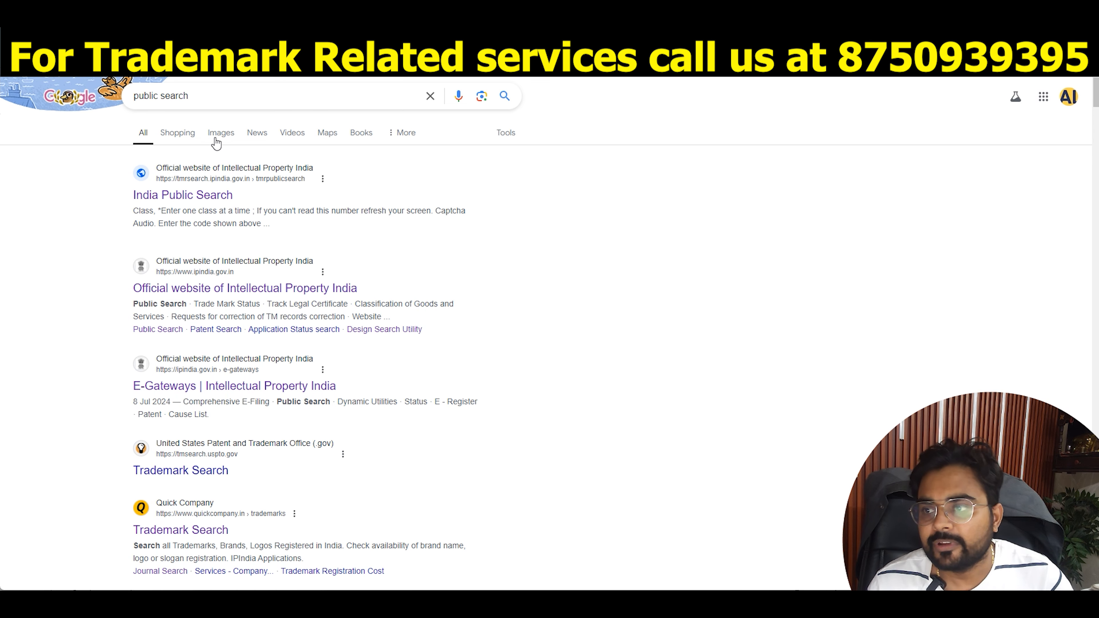
pyautogui.click(172, 195)
pyautogui.click(509, 202)
# Step: Search public trade marks for wordmark 'ARIRA homes' in class 36 with the captcha filled in
pyautogui.write('ARIRA homes')
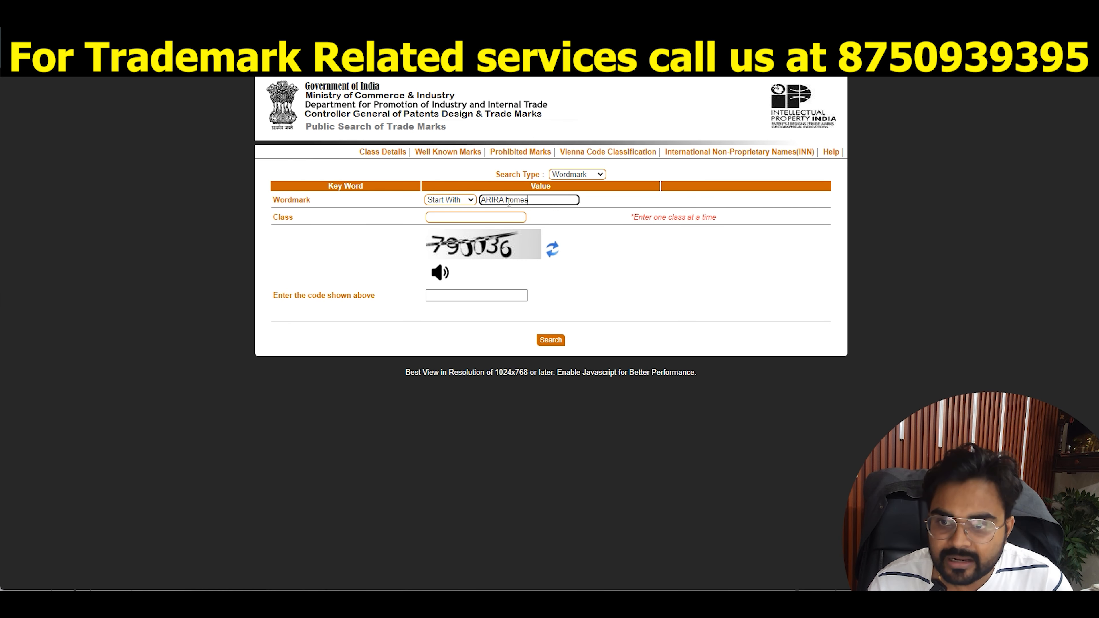
pyautogui.click(459, 217)
pyautogui.write('36')
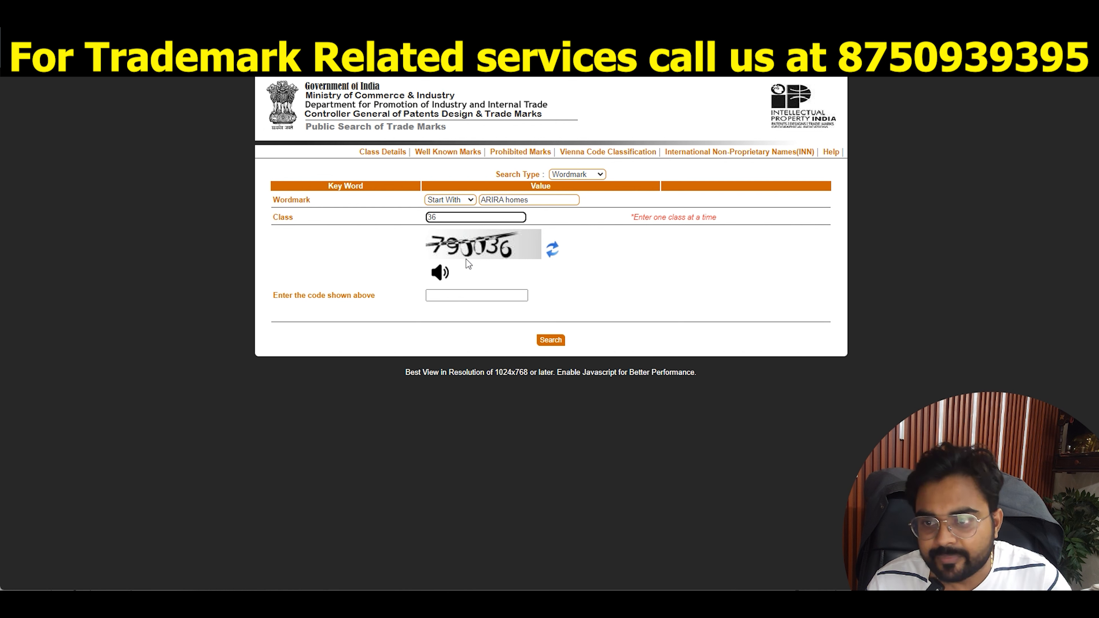
pyautogui.click(482, 291)
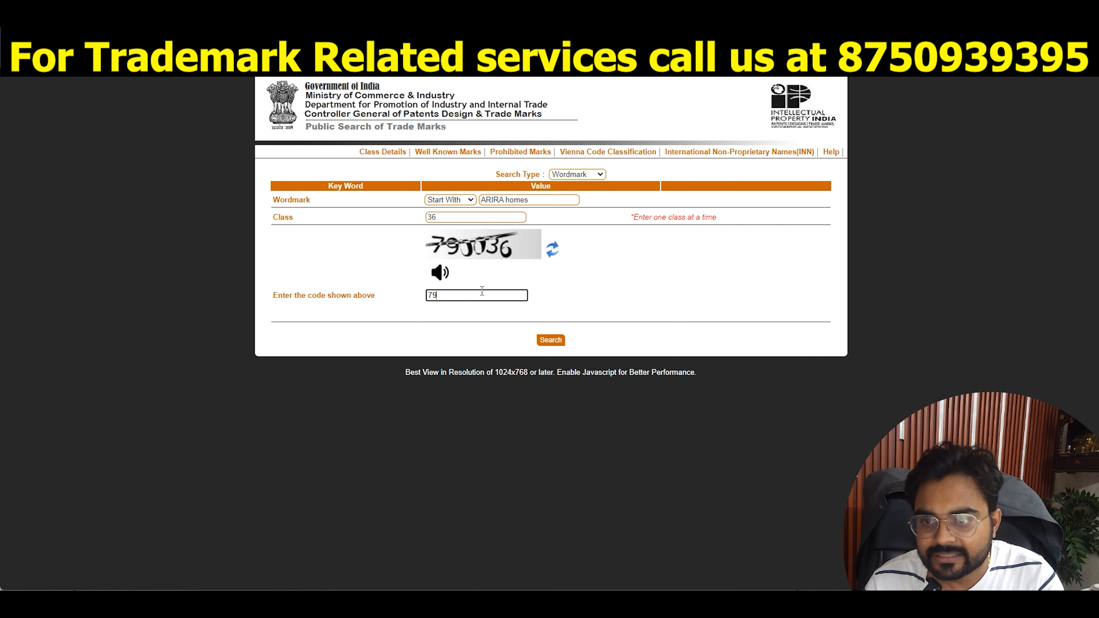
pyautogui.click(549, 340)
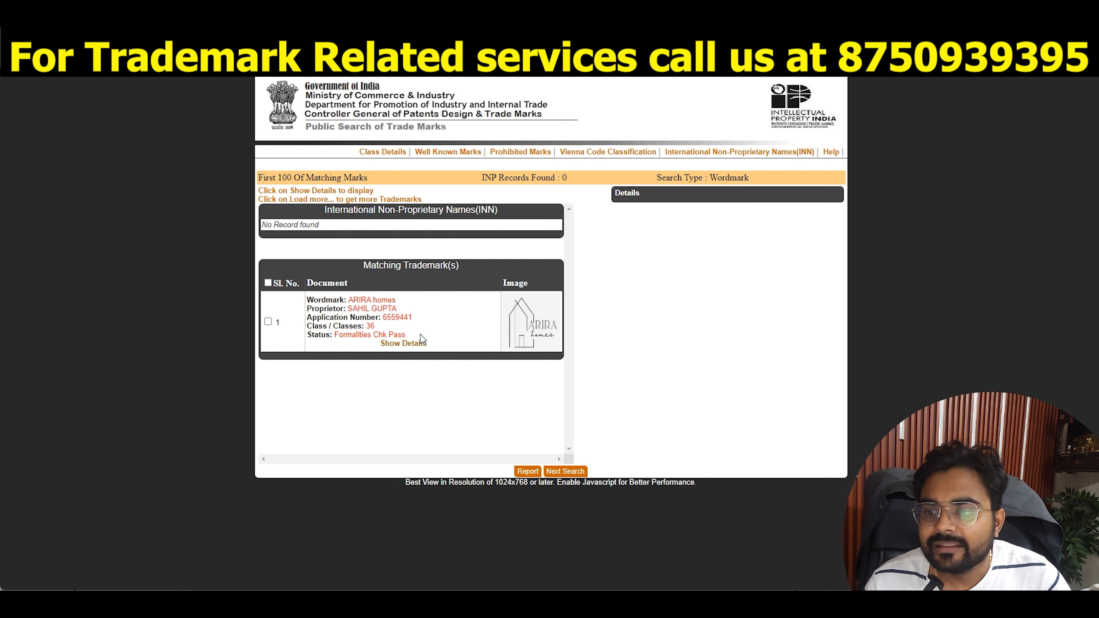
# Step: View the ARIRA homes record details and select its application number for copying
pyautogui.click(411, 342)
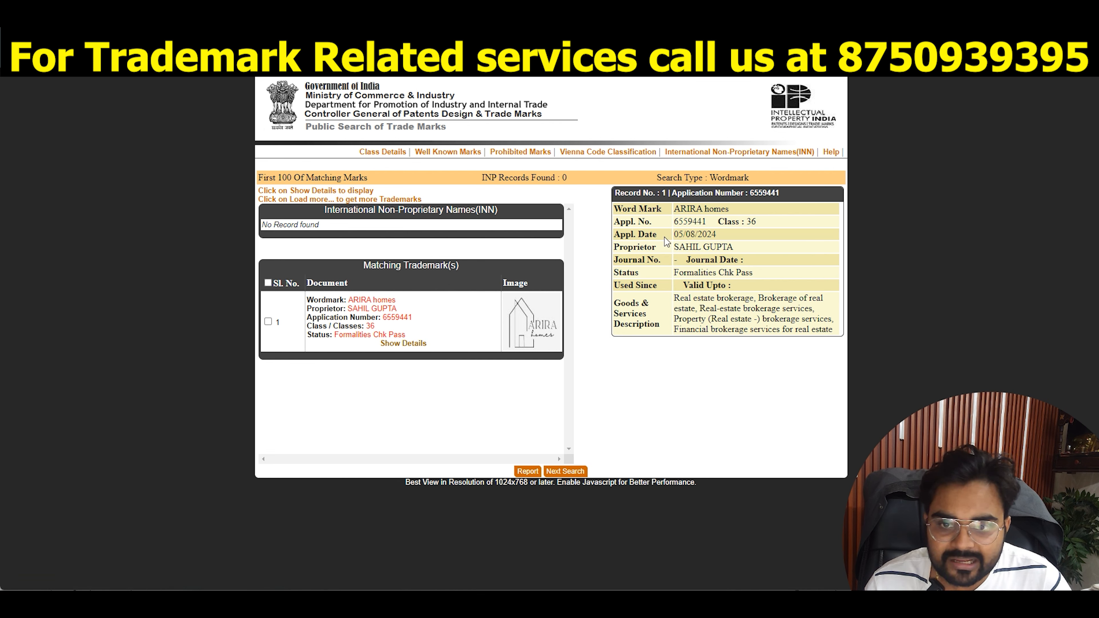
pyautogui.moveTo(675, 208); pyautogui.dragTo(821, 343)
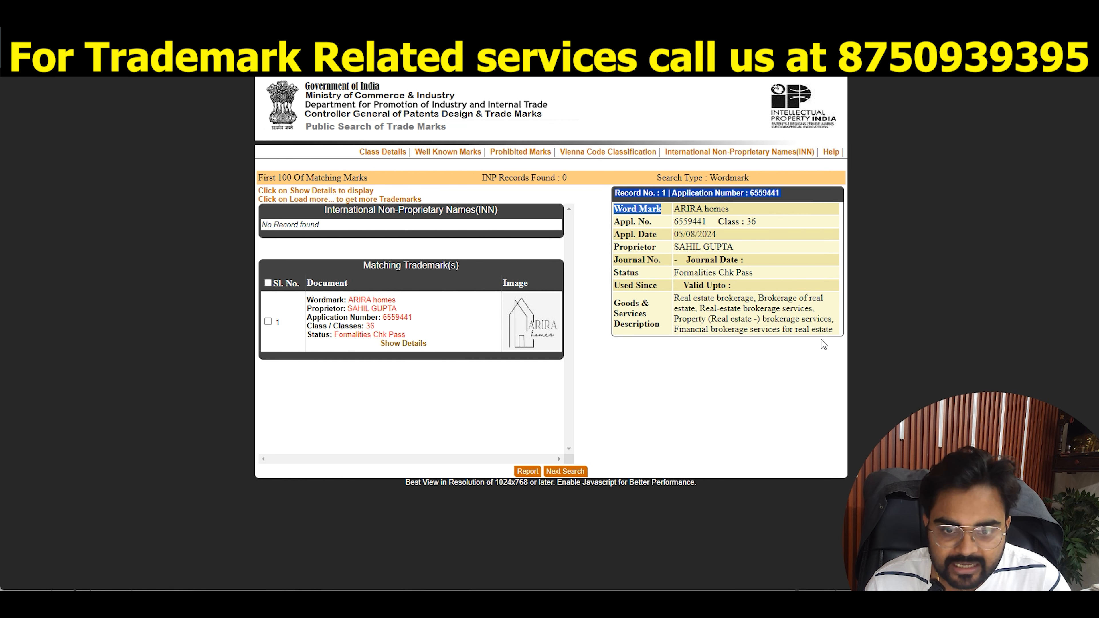
pyautogui.click(808, 363)
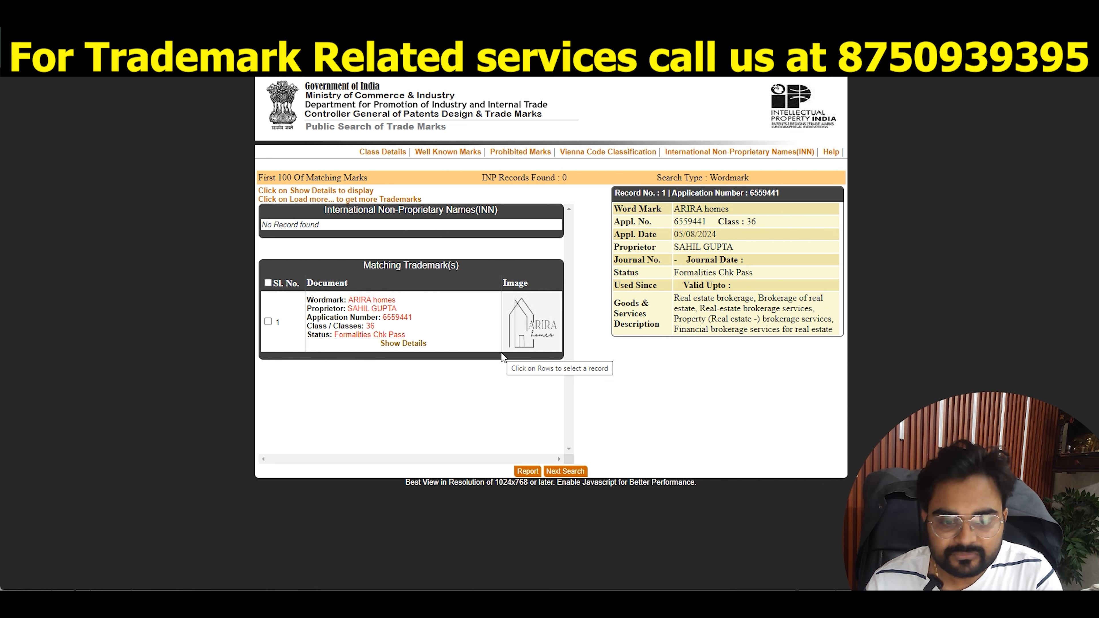
pyautogui.doubleClick(396, 317)
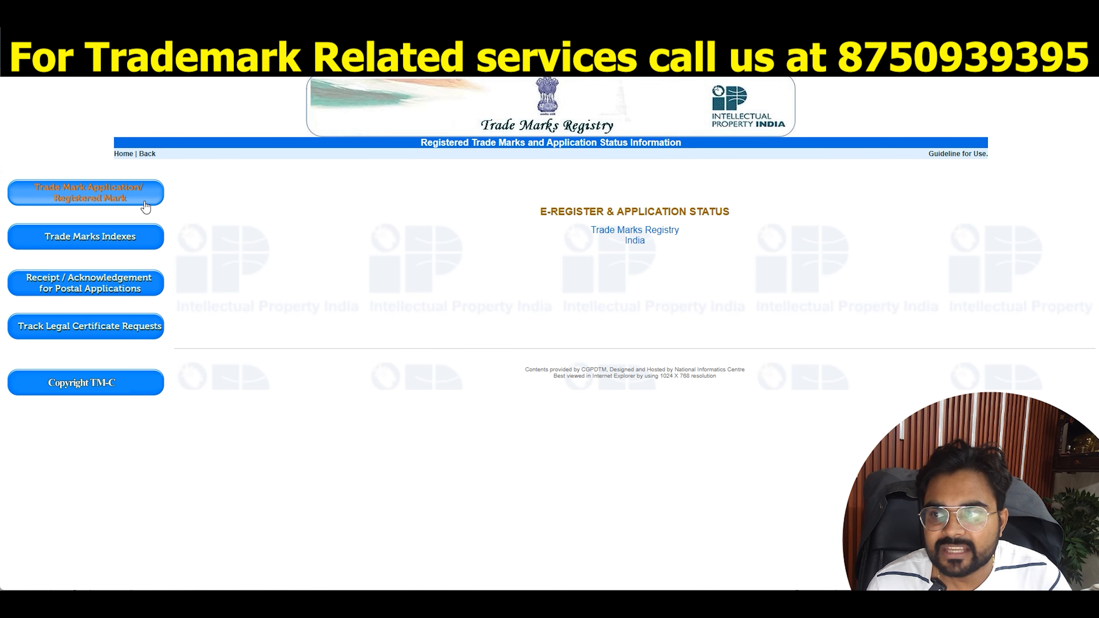
# Step: Open the application status lookup by national application number, ready to enter the number
pyautogui.click(143, 201)
pyautogui.click(560, 211)
pyautogui.click(694, 209)
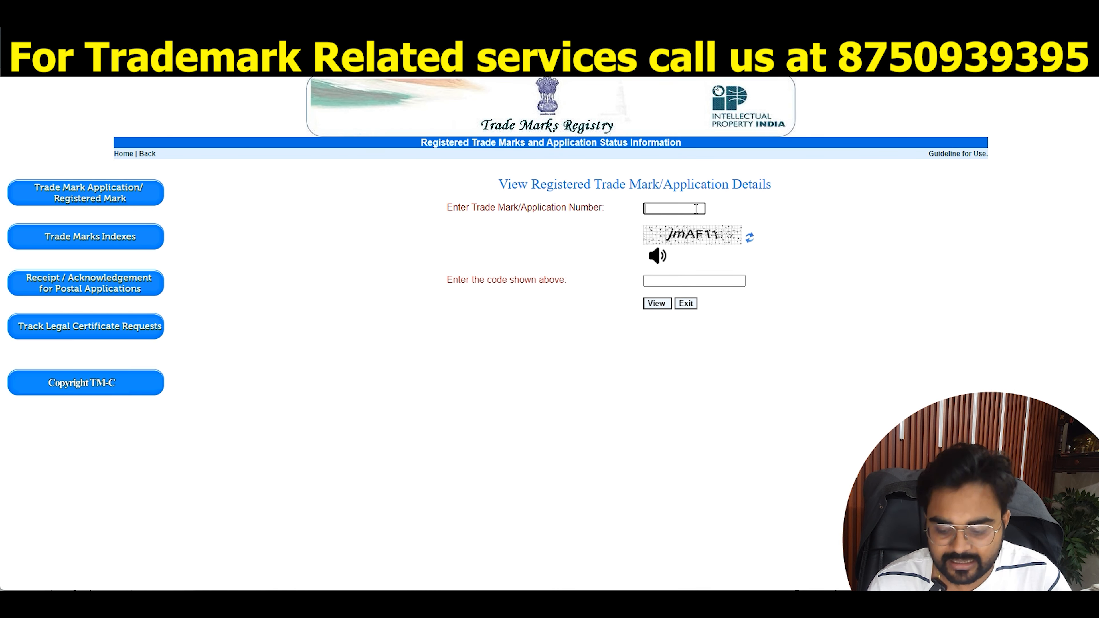